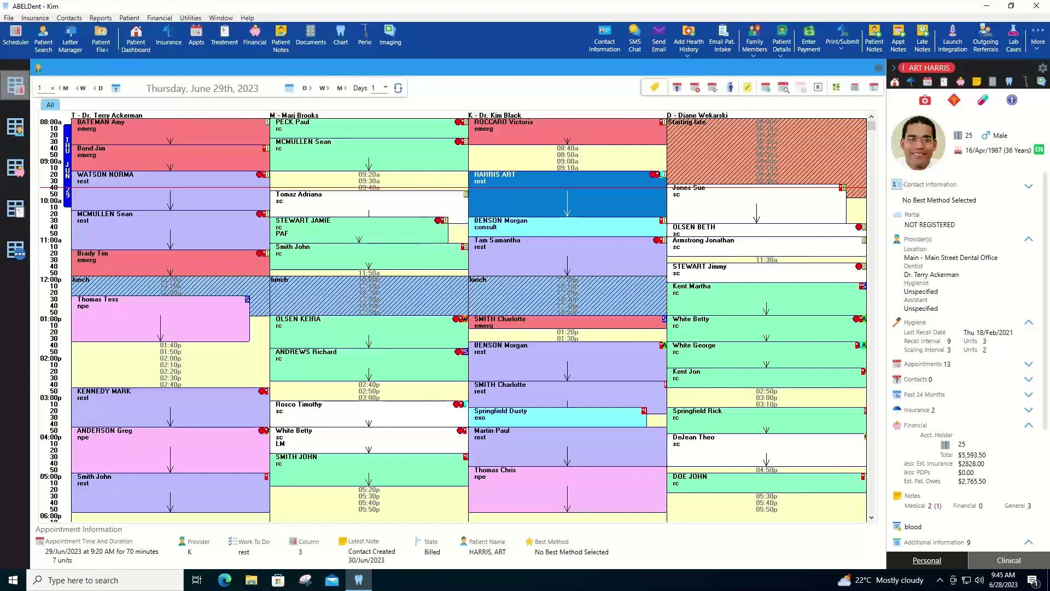
# - Check the appointment's actions menu, then switch to the June 29th appointment list view
pyautogui.rightClick(532, 185)
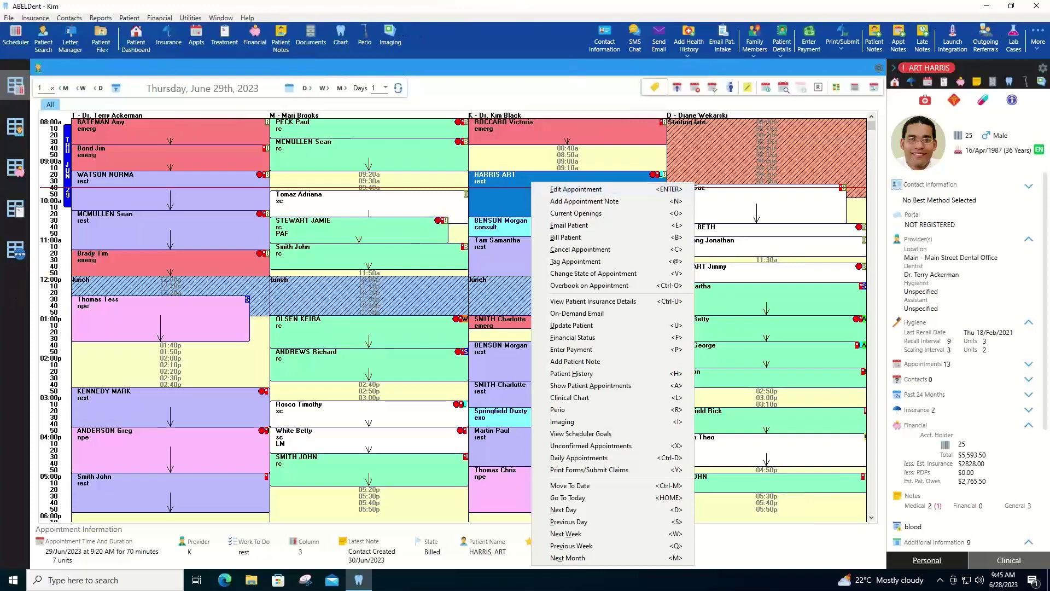
pyautogui.click(16, 128)
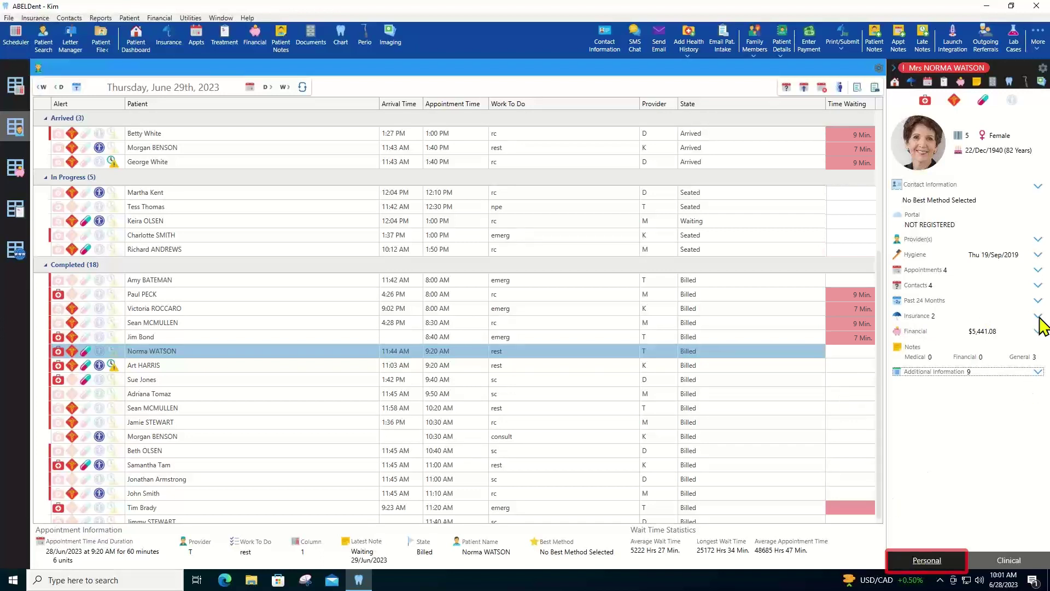
# - Expand and collapse the patient's Contact Information and Financial sections in the sidebar
pyautogui.click(1038, 186)
pyautogui.click(1038, 187)
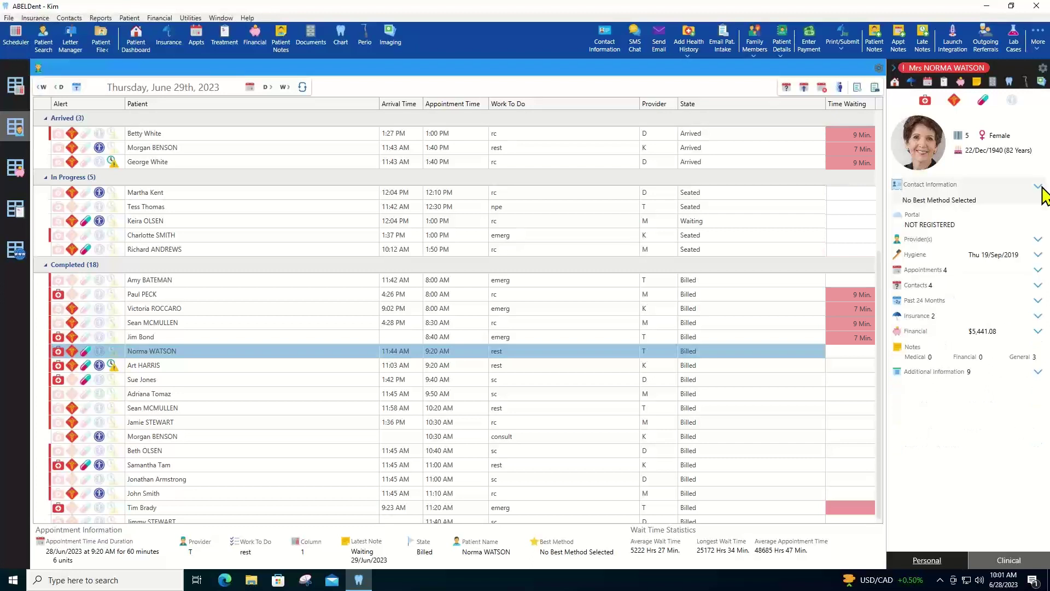
pyautogui.click(1038, 332)
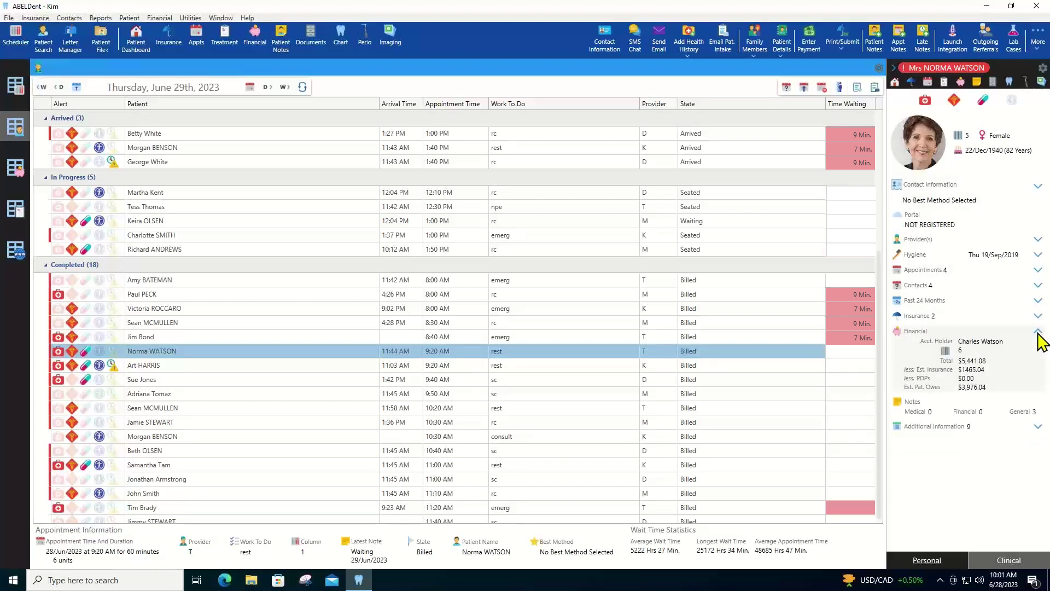
pyautogui.click(1038, 332)
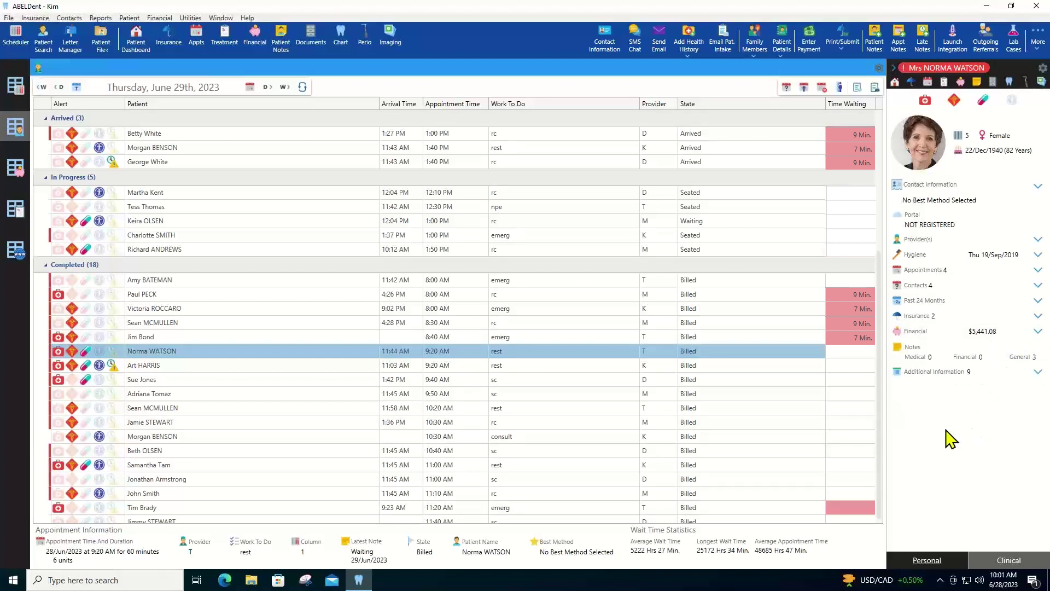
# - Switch the patient sidebar to the Clinical tab
pyautogui.click(1005, 560)
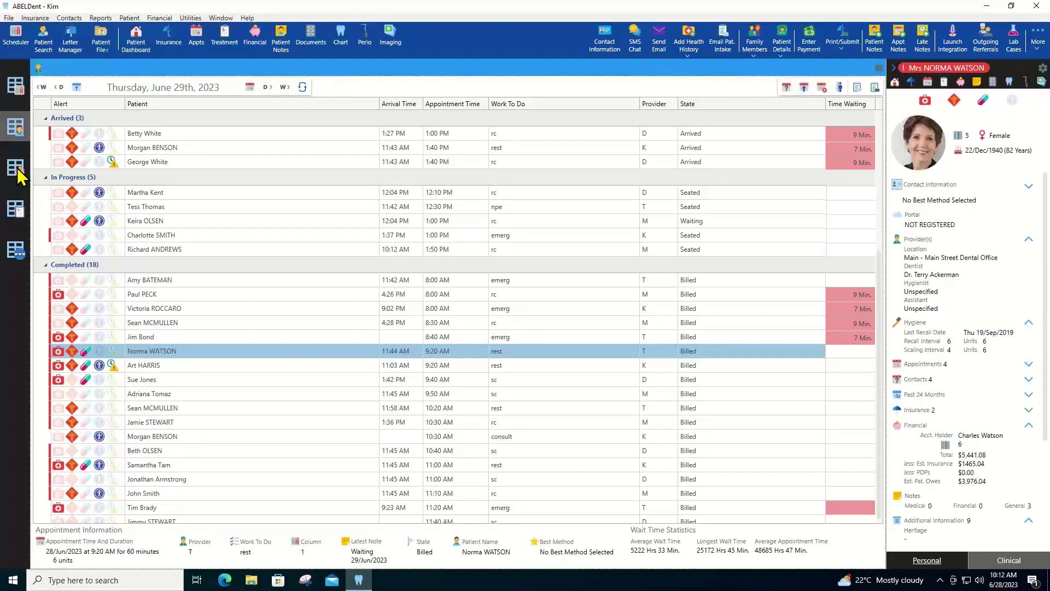
# - Open the Receivables Manager and scroll through its aging table
pyautogui.click(16, 168)
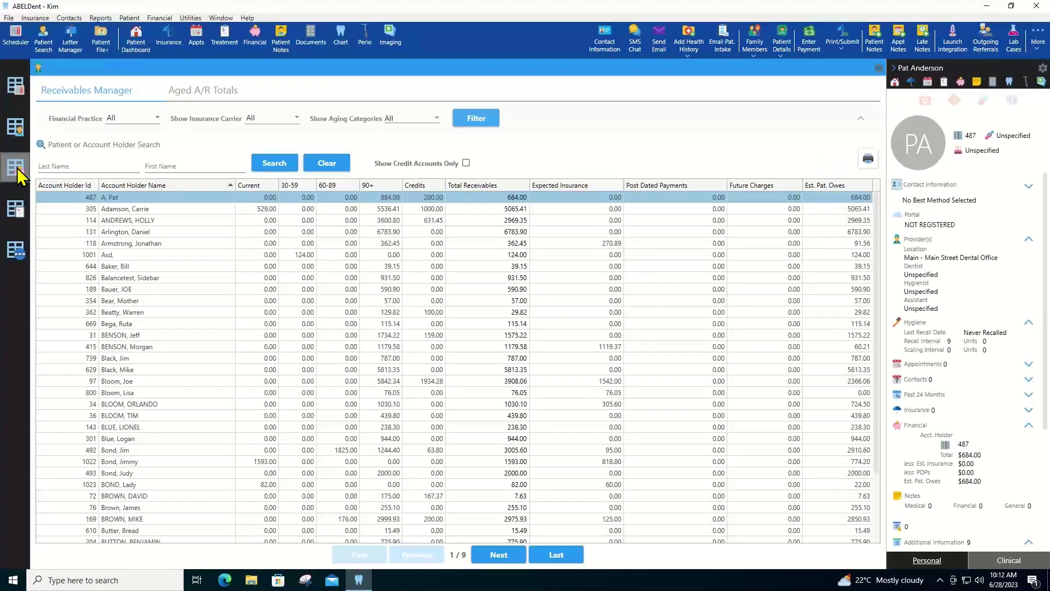
pyautogui.scroll(-3, 230, 334)
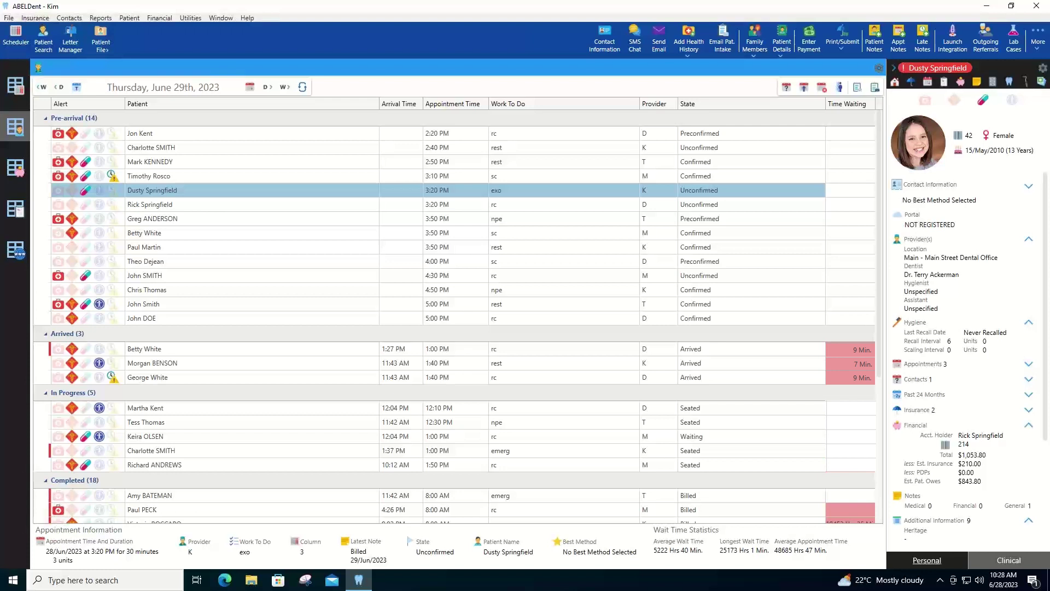
# - Check the patient row's actions, then open Patient File > Patient Dashboard
pyautogui.rightClick(218, 191)
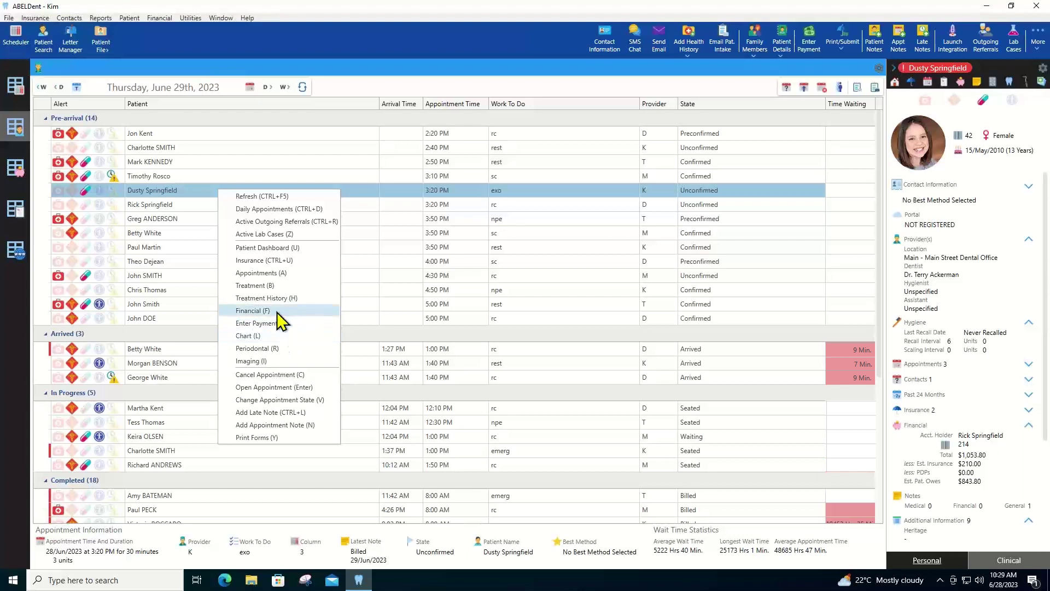
pyautogui.click(102, 38)
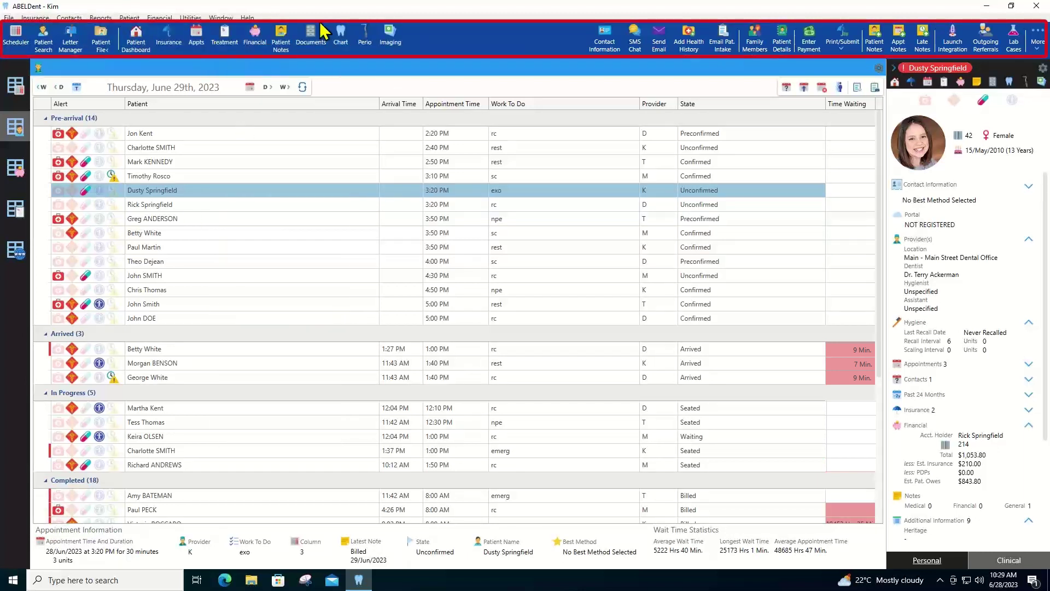
pyautogui.click(164, 40)
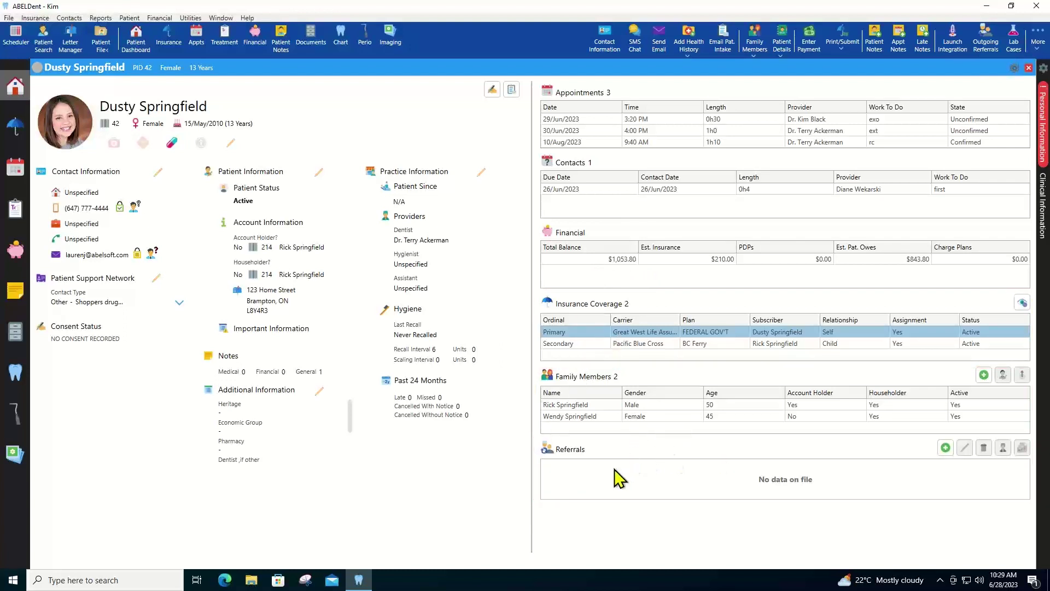
pyautogui.click(321, 174)
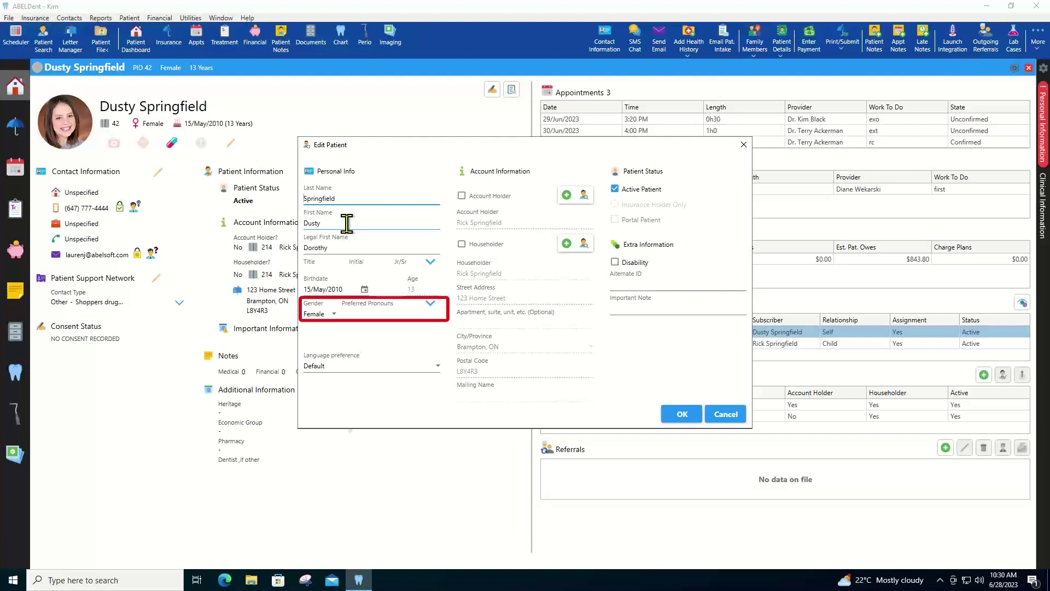
pyautogui.click(334, 313)
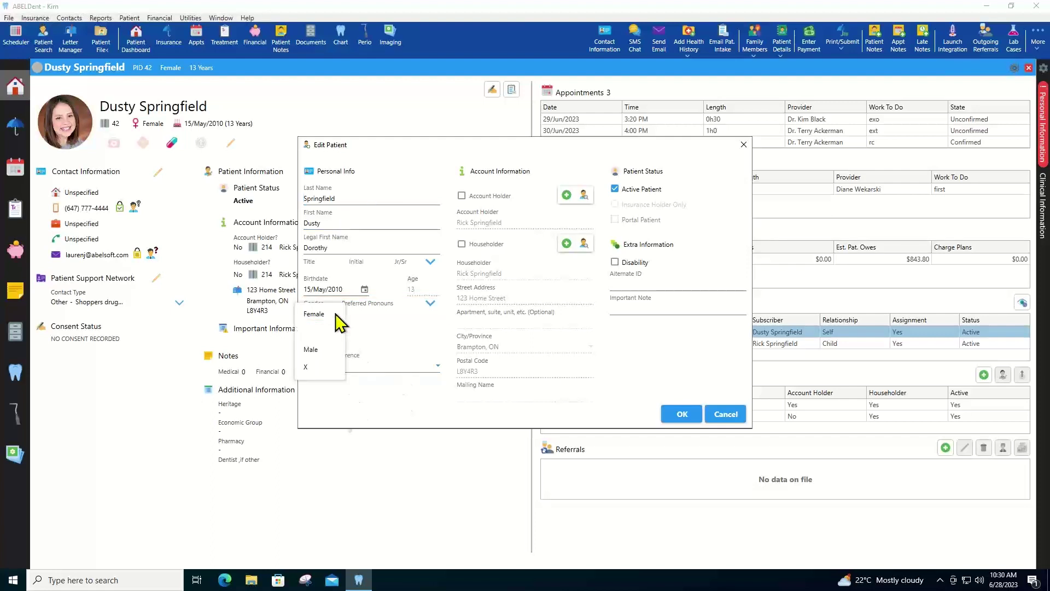
pyautogui.click(313, 370)
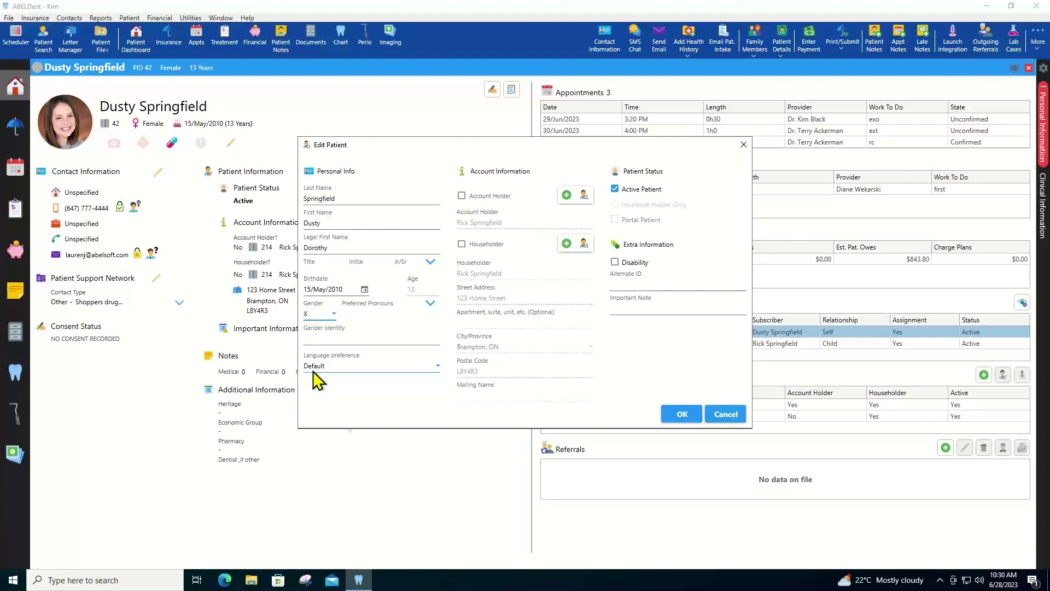
pyautogui.click(345, 340)
pyautogui.click(431, 305)
pyautogui.click(430, 305)
pyautogui.click(722, 419)
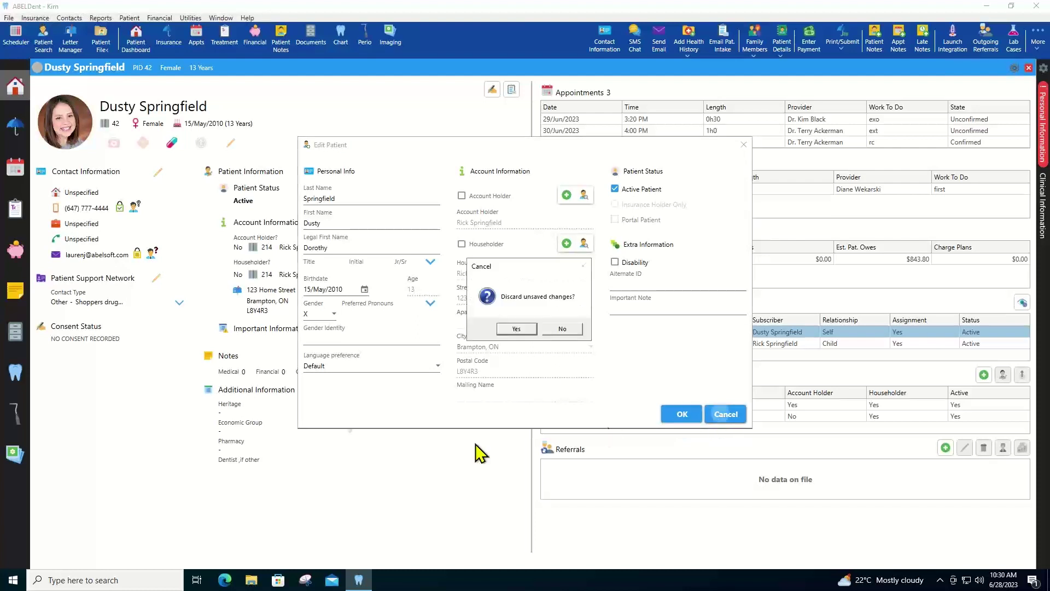
pyautogui.click(517, 329)
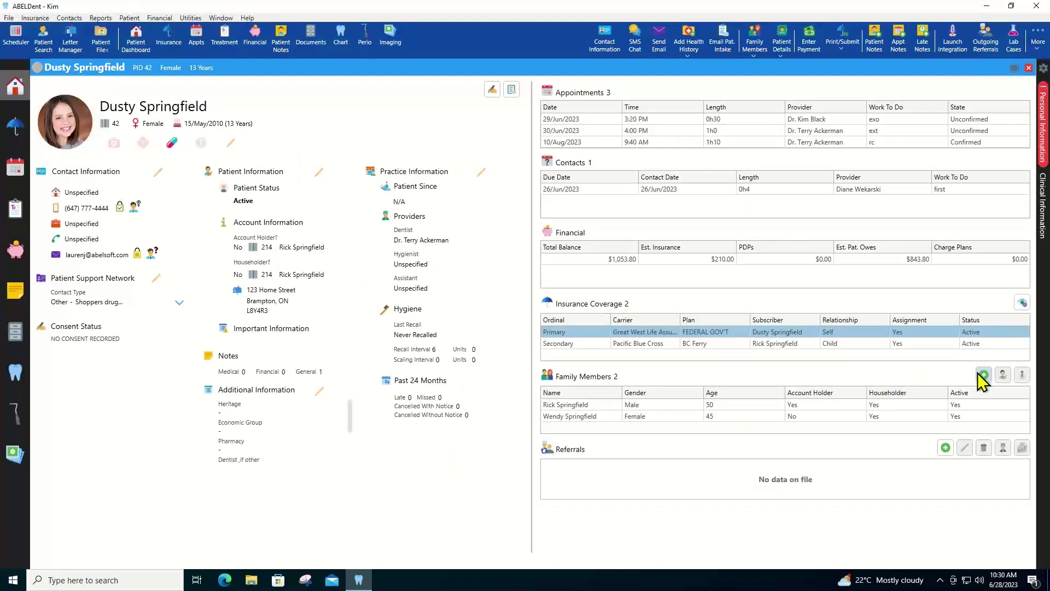
# - Select a family member in the dashboard's Family Members list
pyautogui.click(591, 405)
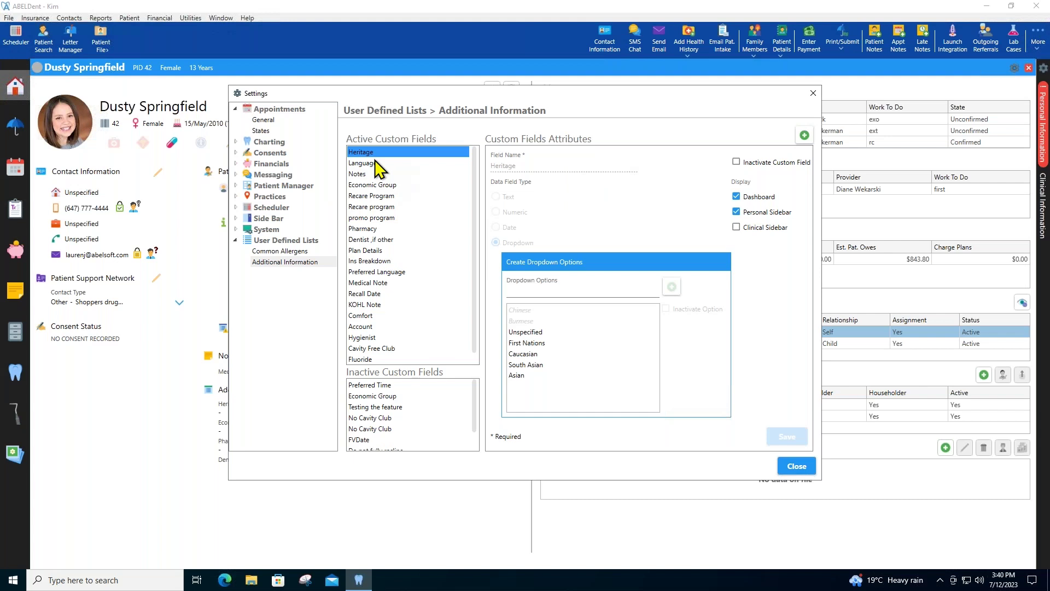
# - Review the Language dropdown options and the Economic Group custom field settings
pyautogui.click(375, 162)
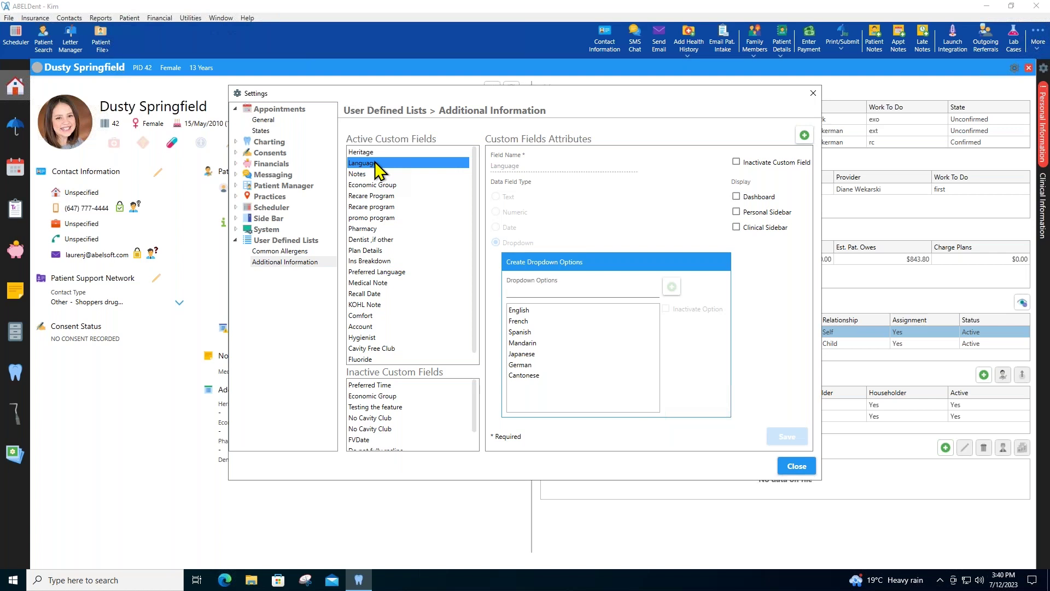
pyautogui.click(367, 185)
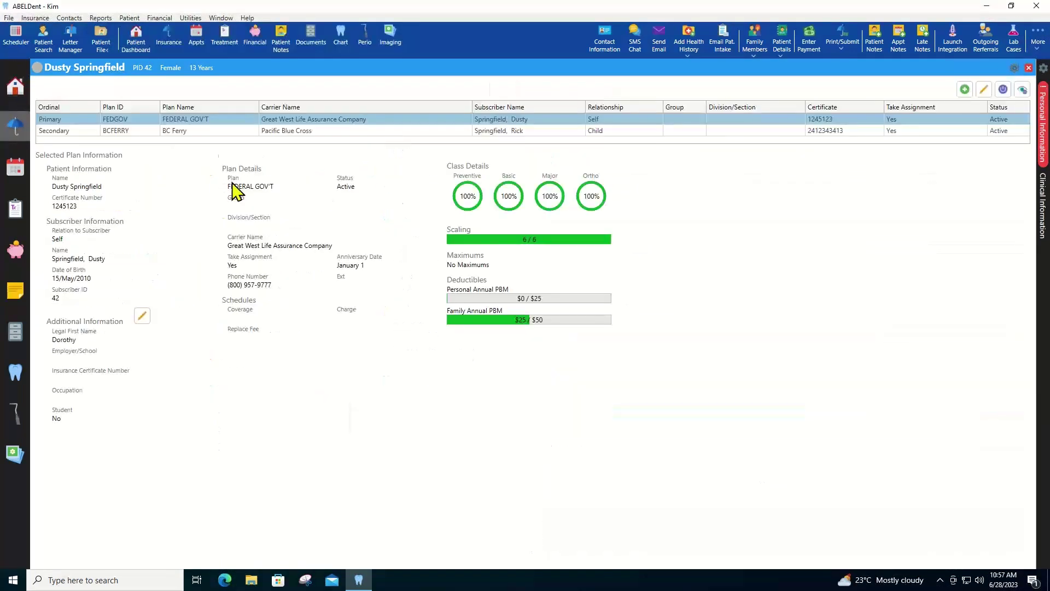
# - View the secondary BC Ferry plan's coverage, then open the patient's appointments overview
pyautogui.click(192, 131)
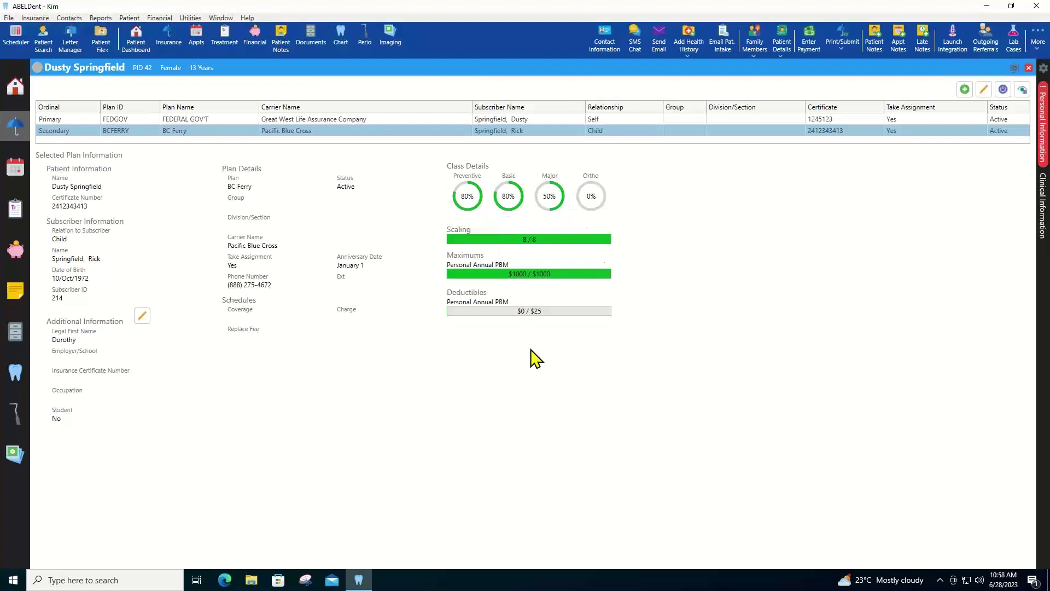
pyautogui.click(15, 169)
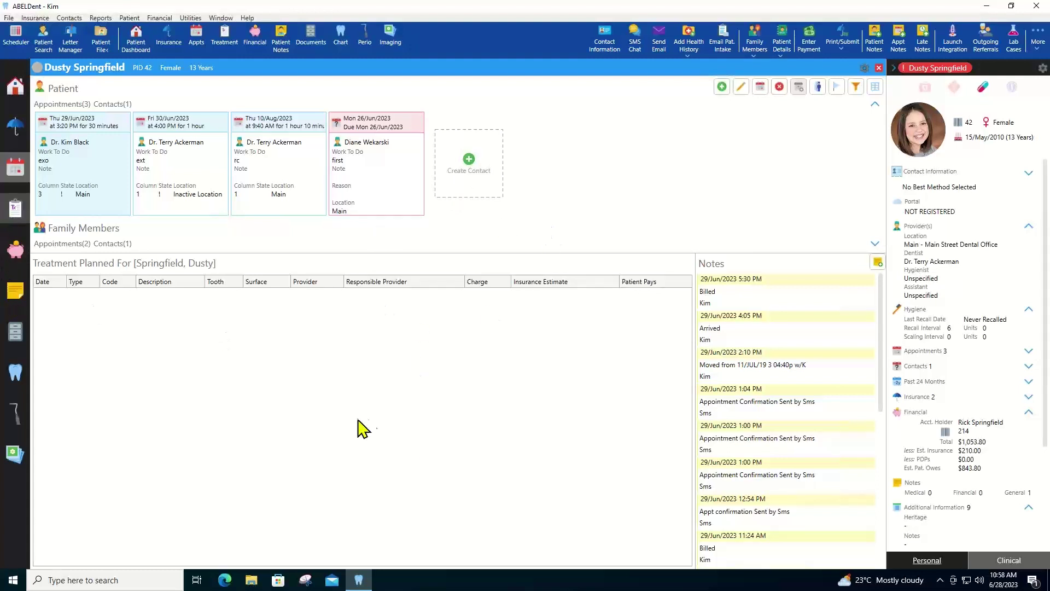
# - Show the patient's Treatment page with empty Planned and Today's Treatment lists at $0.00
pyautogui.click(16, 454)
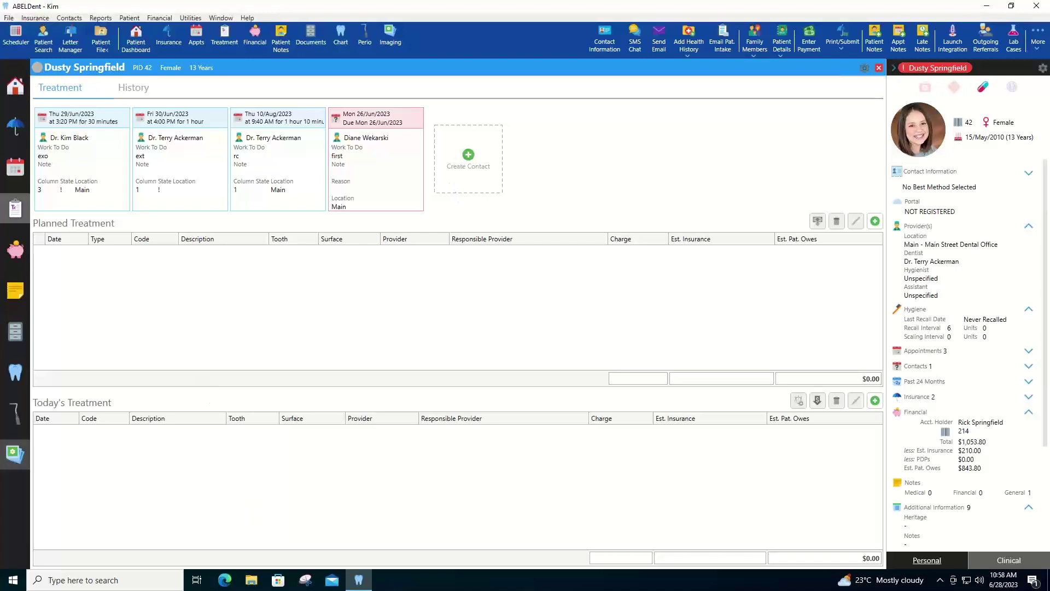
# - Open the financial ledger and inspect the 9/Sep/2021 scaling charge's insurance breakdown
pyautogui.click(22, 253)
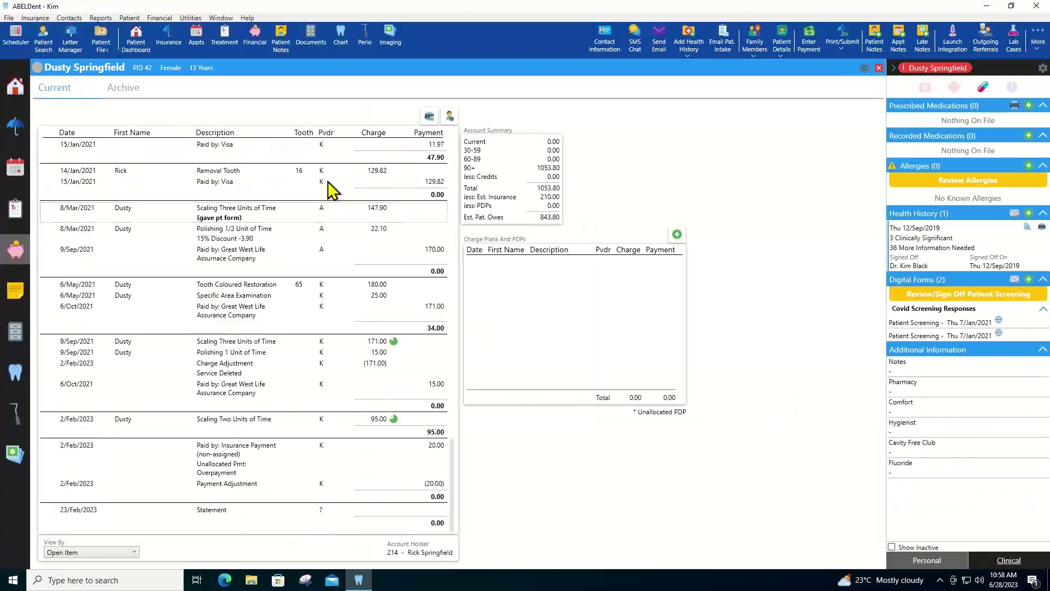
pyautogui.click(284, 343)
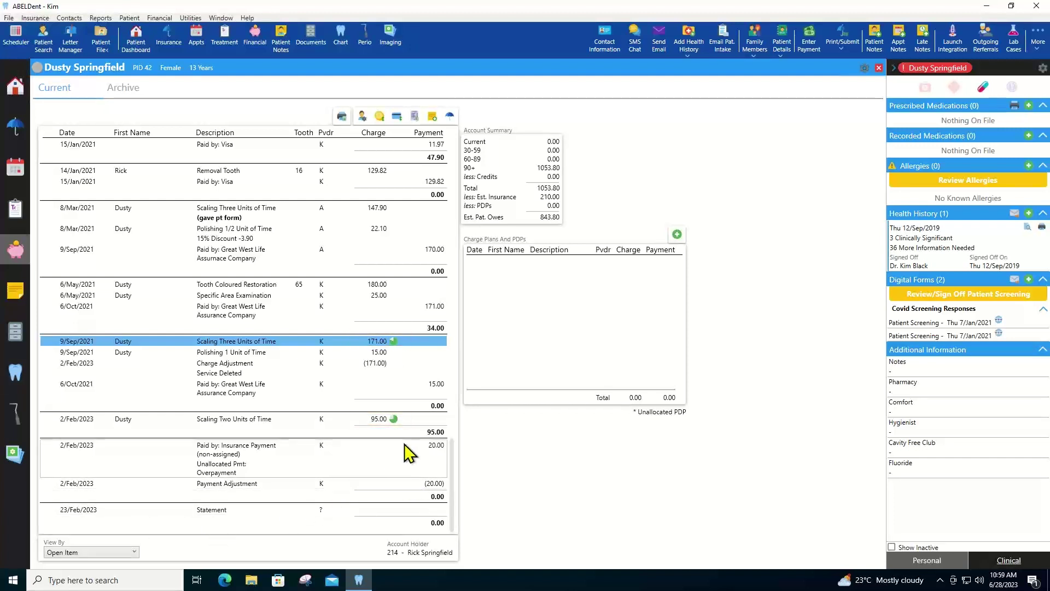
pyautogui.moveTo(394, 417)
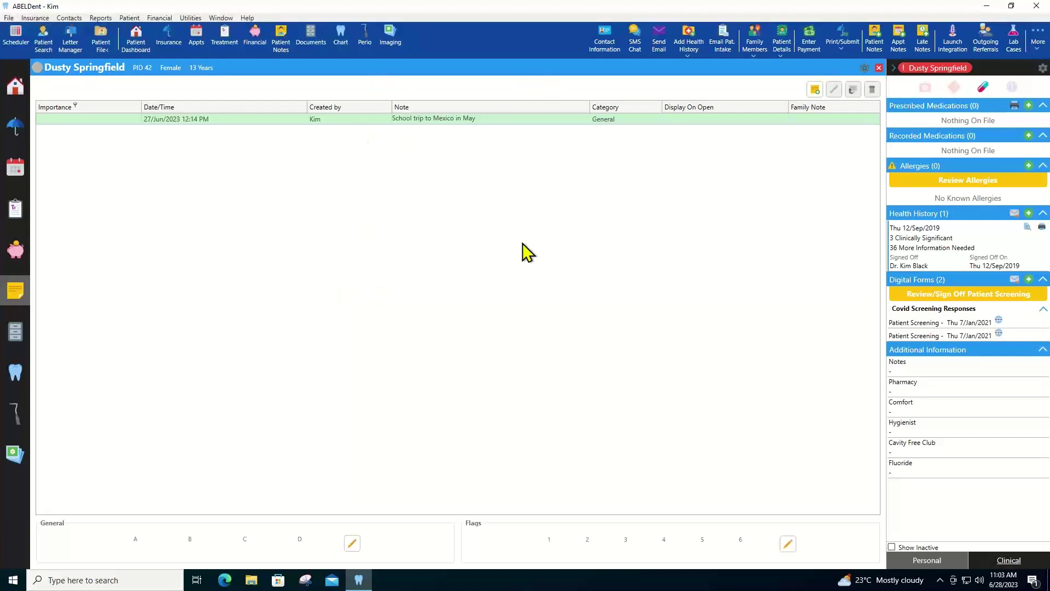
# - Show the patient's Documents list with the 23/Jun/2023 specialist referral letter PDF
pyautogui.click(15, 331)
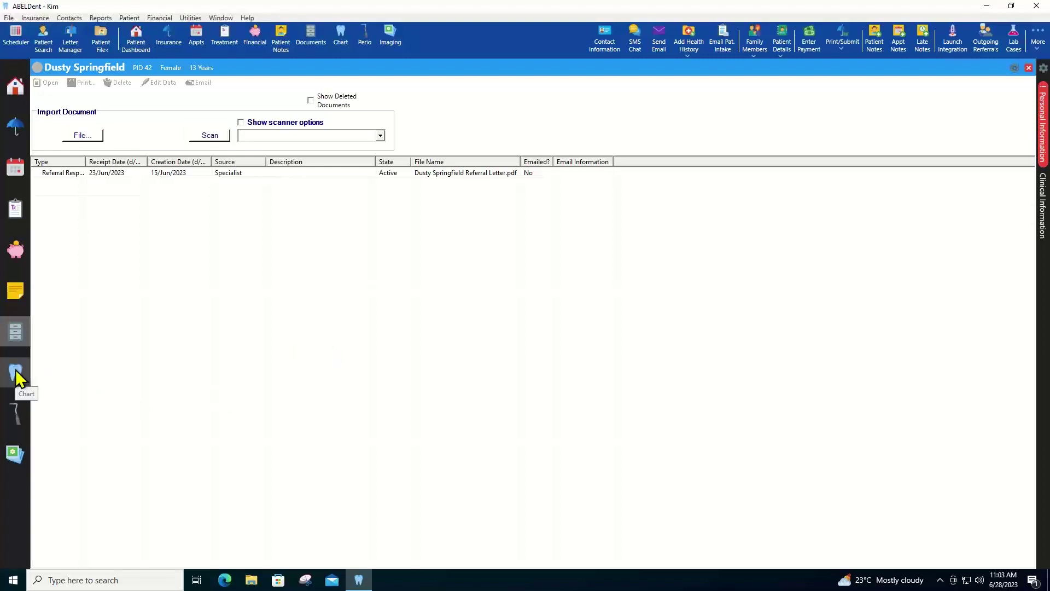
# - Switch to the patient's chart view with the full-mouth tooth chart and three saved charts
pyautogui.click(16, 414)
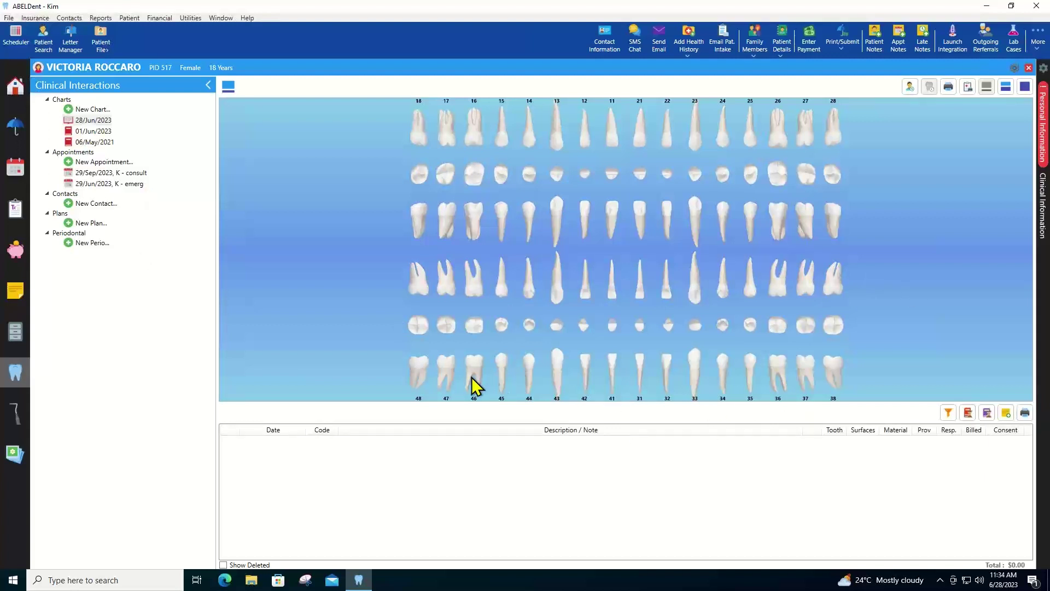
# - Select the 28/Jun/2023 entry under Charts in Clinical Interactions
pyautogui.click(94, 121)
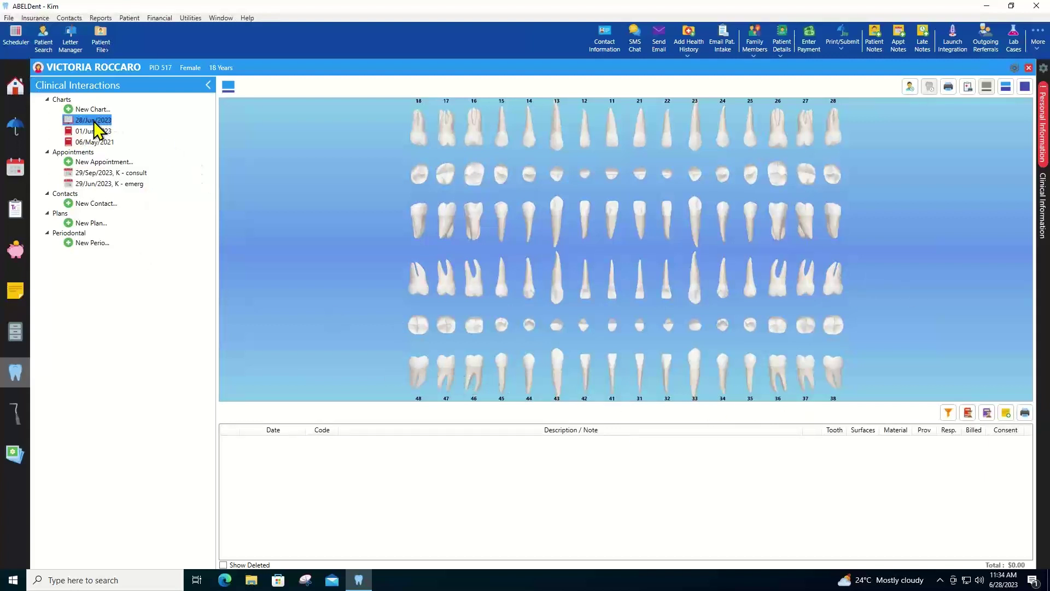
# - Open the 28/Jun/2023 chart and mark teeth 18, 28, 38 and 48 as missing
pyautogui.doubleClick(95, 122)
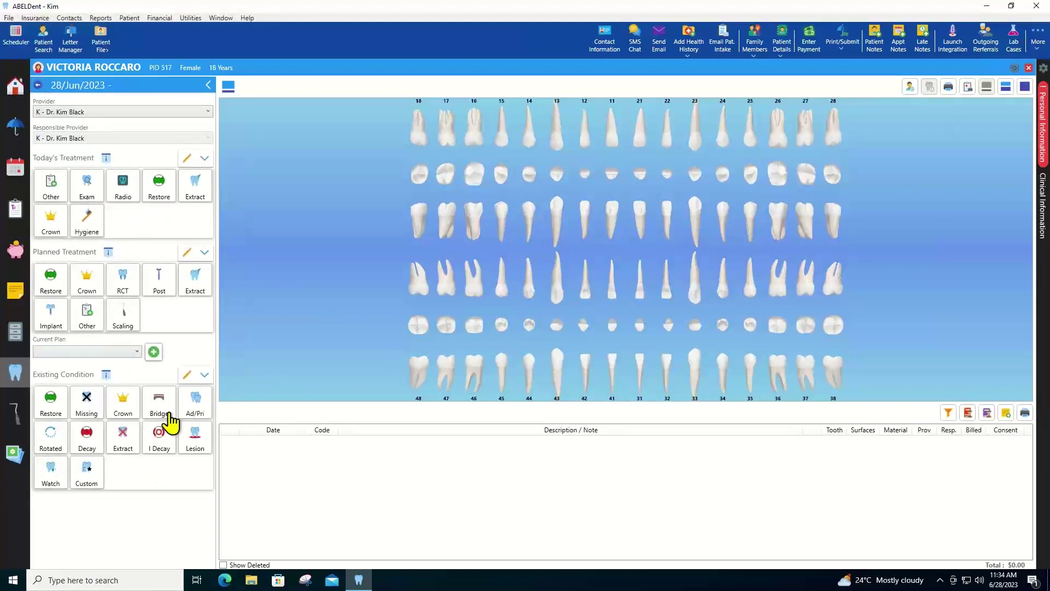
pyautogui.click(86, 404)
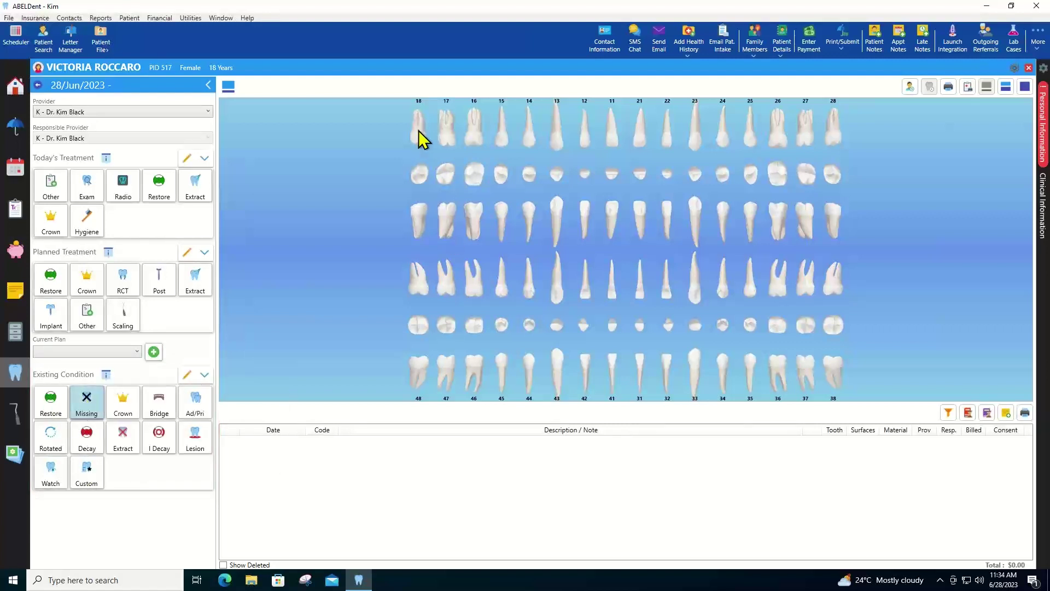
pyautogui.click(831, 181)
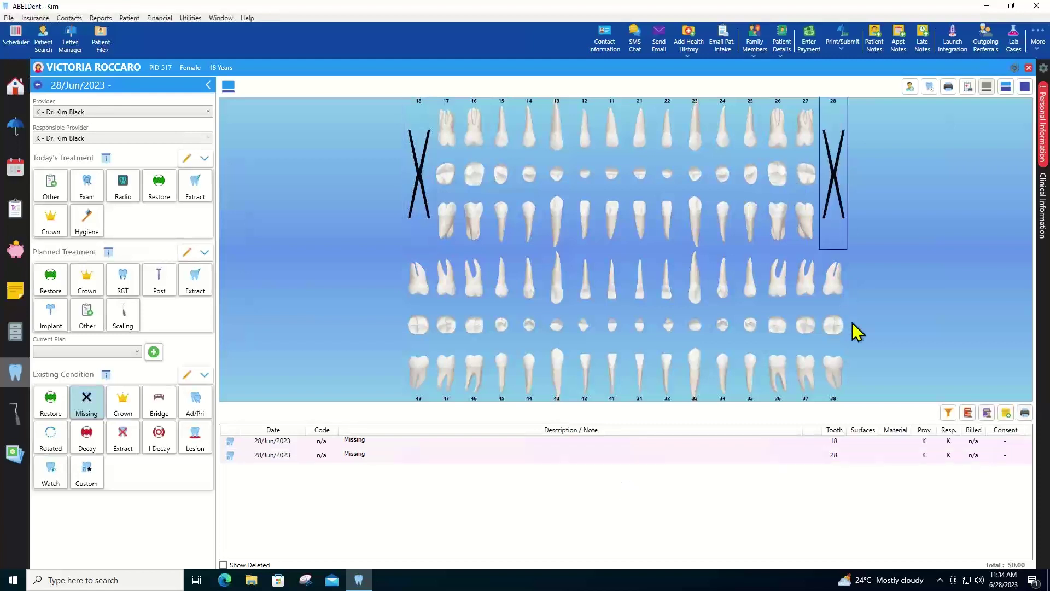
pyautogui.click(839, 328)
pyautogui.click(424, 334)
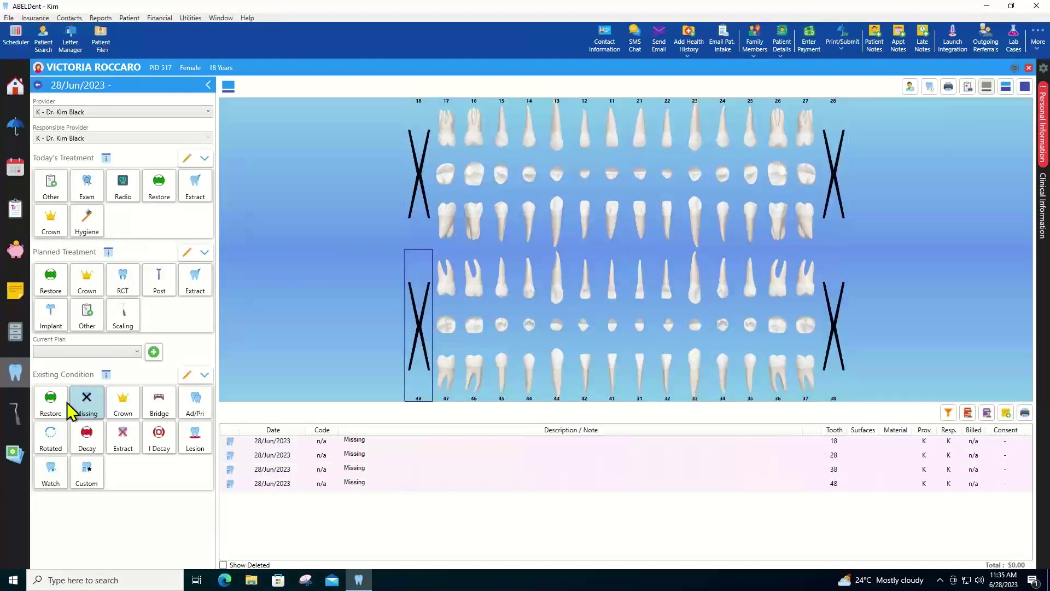
# - Record decay on tooth 45 (distal, occlusal, mesial) and tooth 44 (occlusal, distal)
pyautogui.click(83, 442)
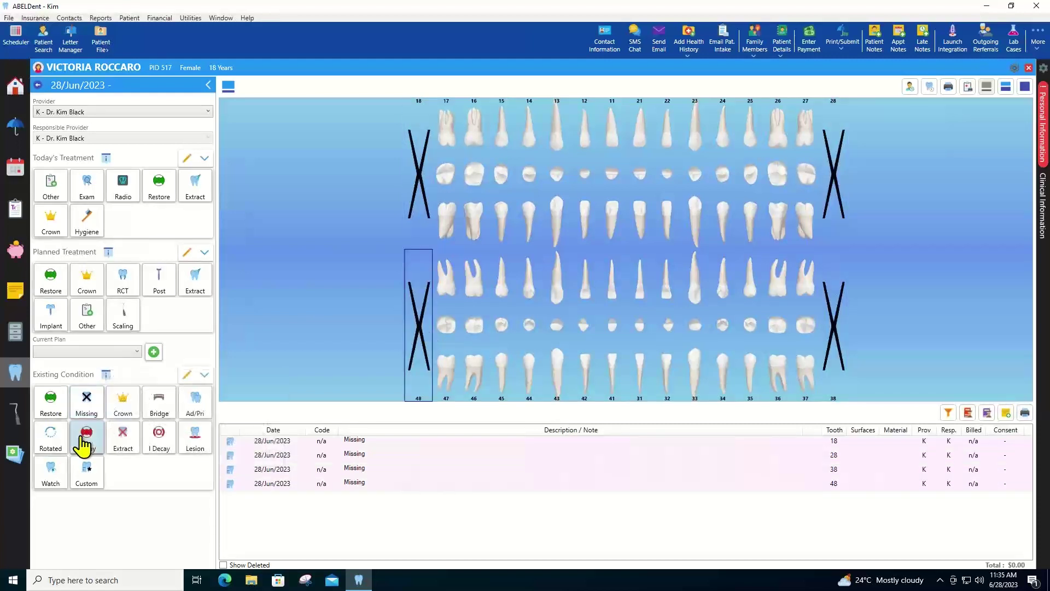
pyautogui.click(499, 328)
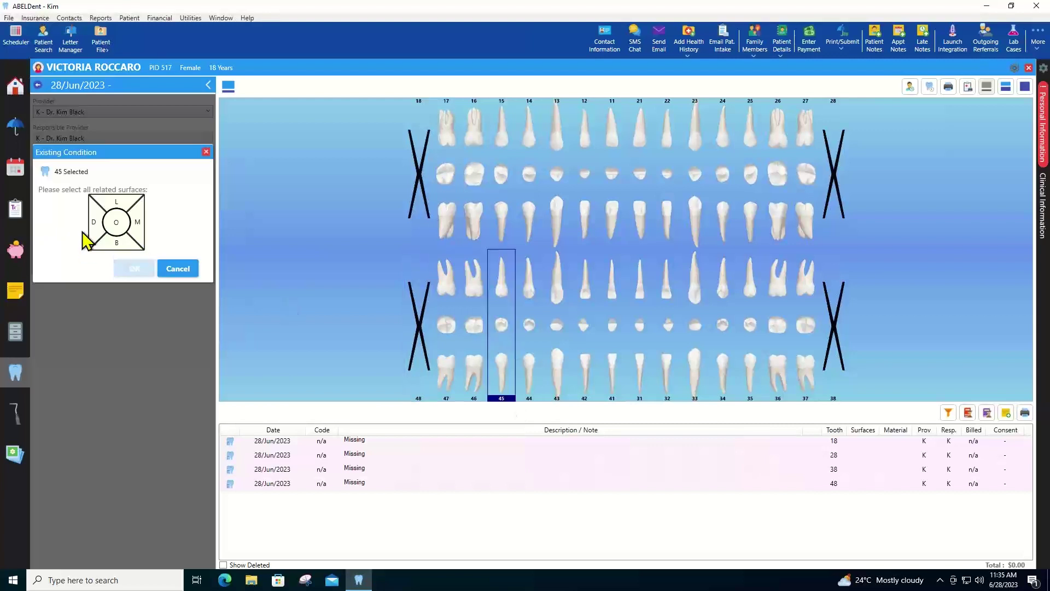
pyautogui.click(95, 222)
pyautogui.click(116, 222)
pyautogui.click(136, 221)
pyautogui.click(134, 268)
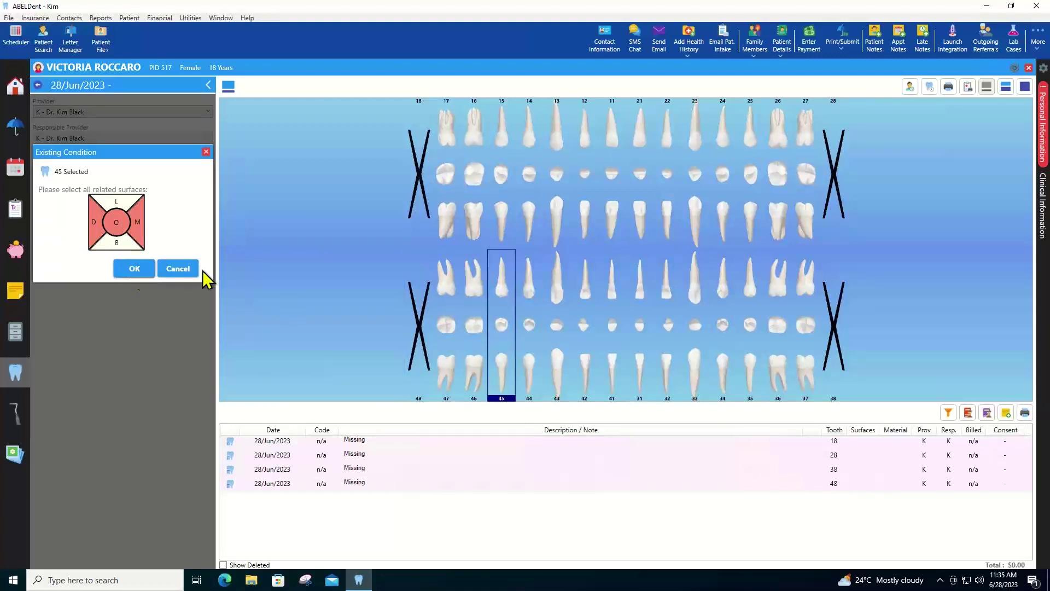
pyautogui.click(535, 330)
pyautogui.click(104, 223)
pyautogui.click(116, 222)
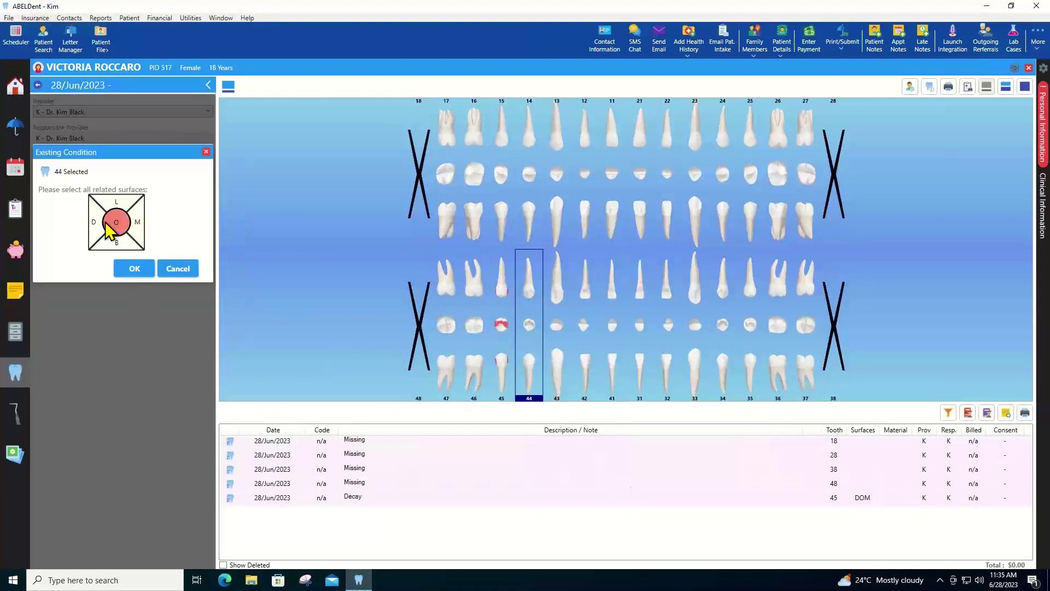
pyautogui.click(131, 268)
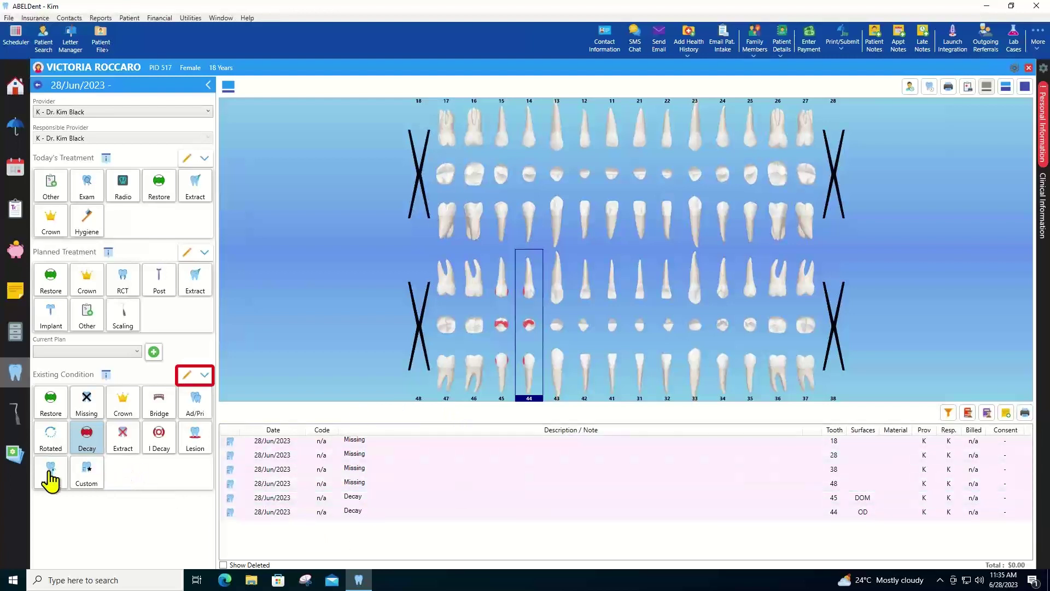
pyautogui.click(204, 377)
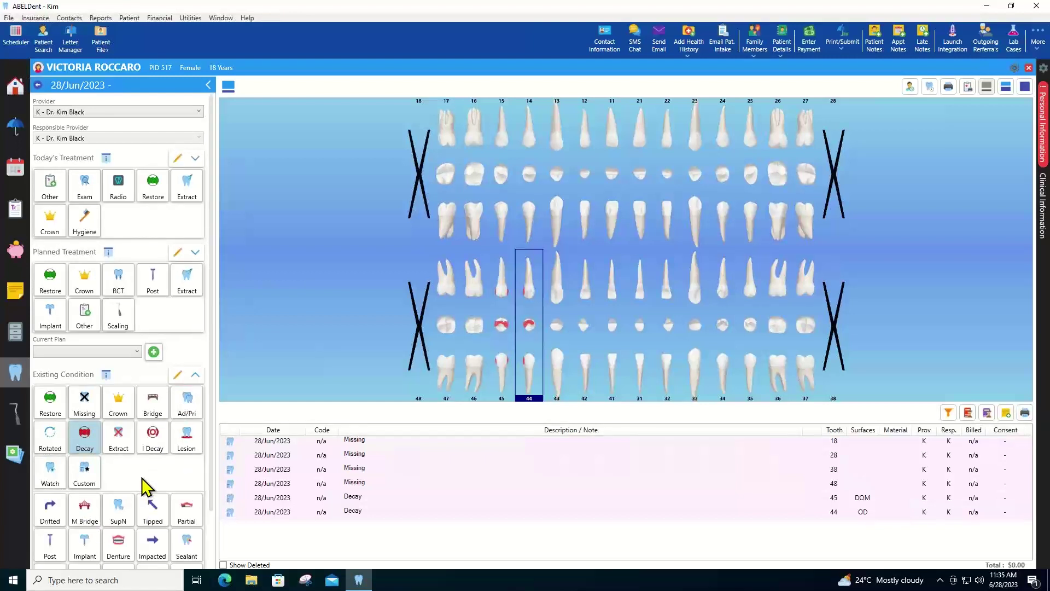
pyautogui.scroll(-3, 147, 485)
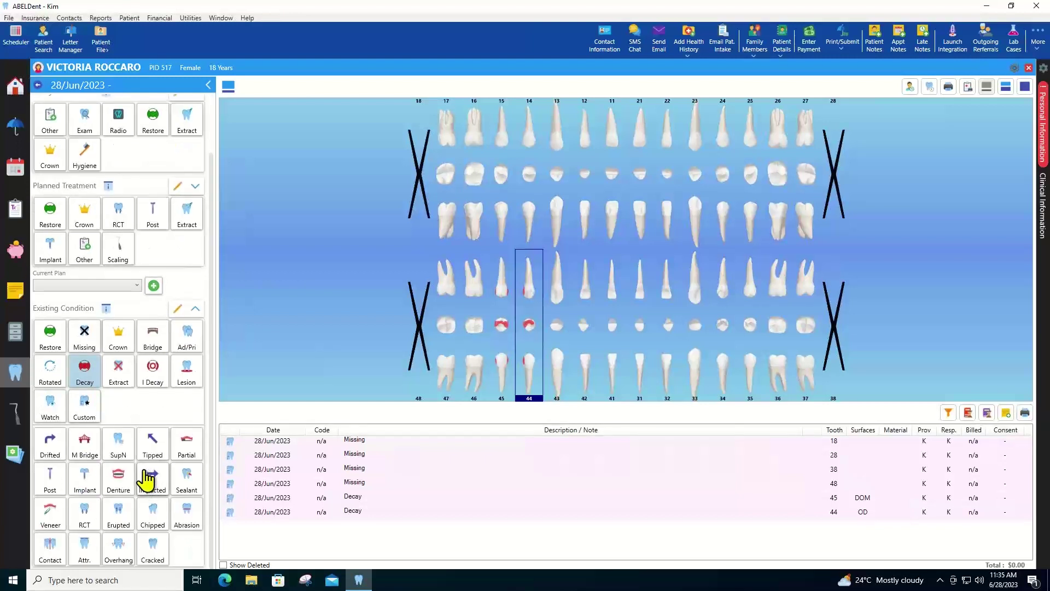
# - Pick Exam & Diagnosis Recall (01202) for today and save the recall contact due 29/Mar/2024
pyautogui.click(196, 308)
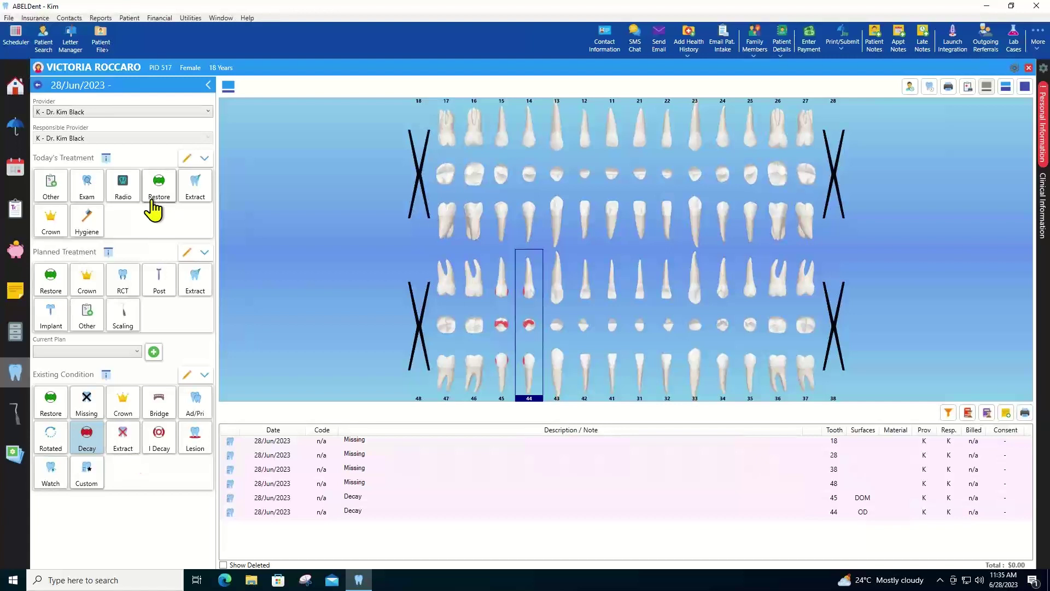
pyautogui.click(82, 198)
pyautogui.scroll(-3, 82, 286)
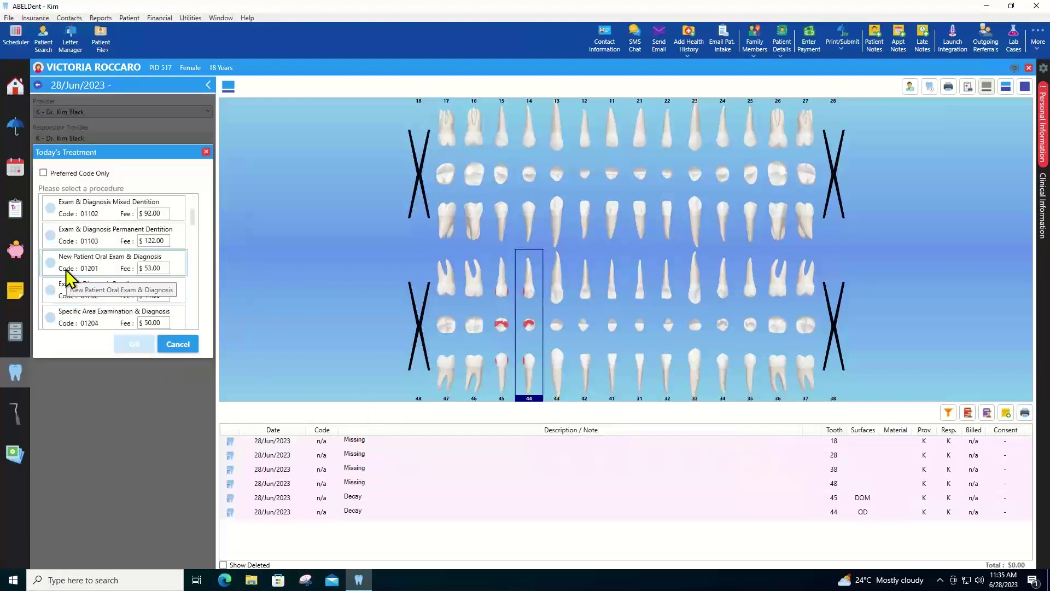
pyautogui.click(53, 298)
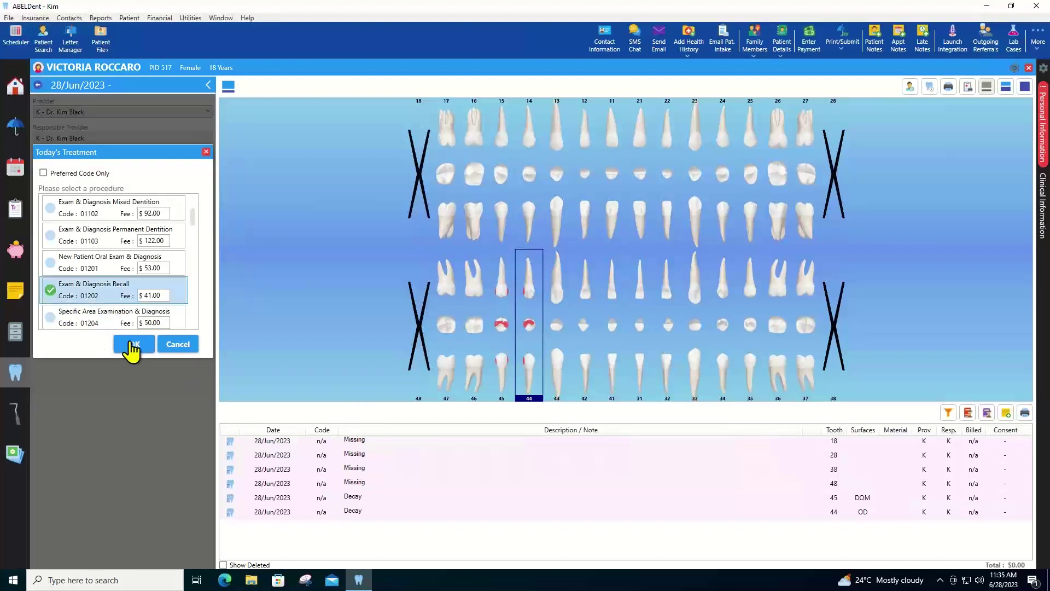
pyautogui.click(133, 345)
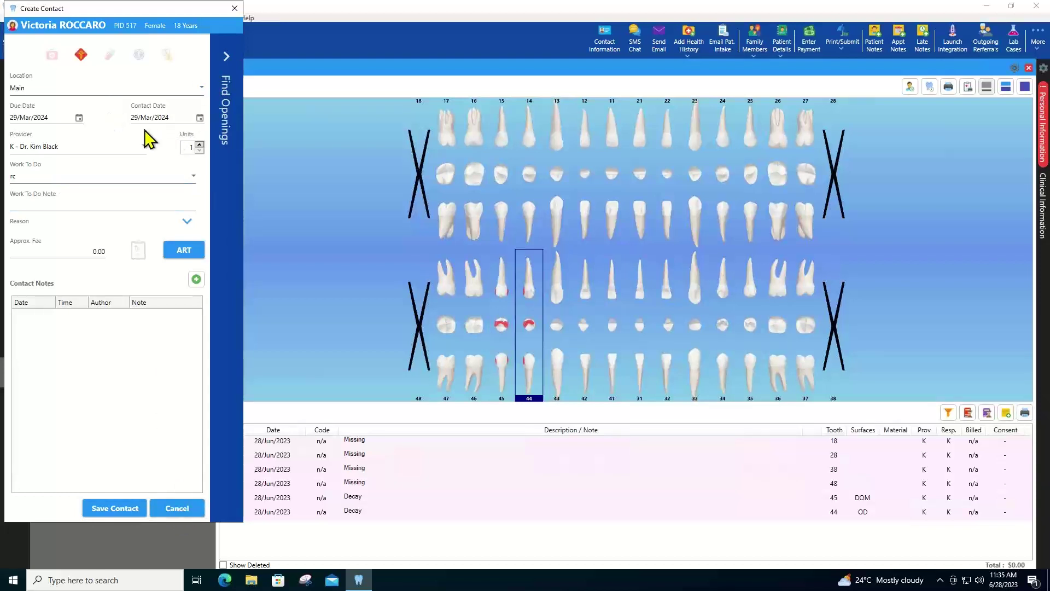
pyautogui.click(115, 508)
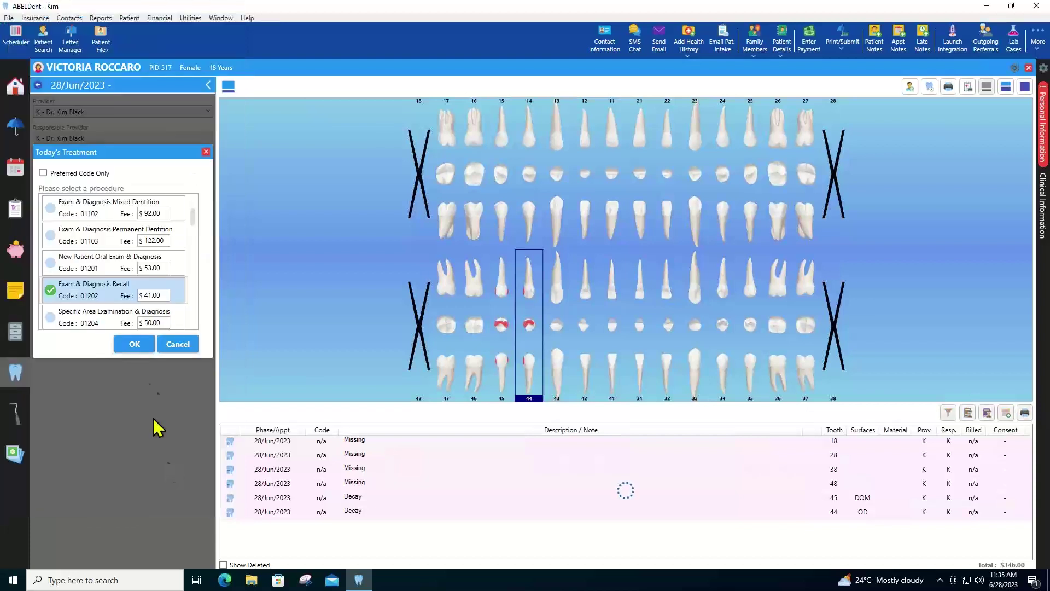
# - Add Scaling Three Units of Time (11113) under Hygiene and save its contact, totalling $191.00
pyautogui.click(134, 345)
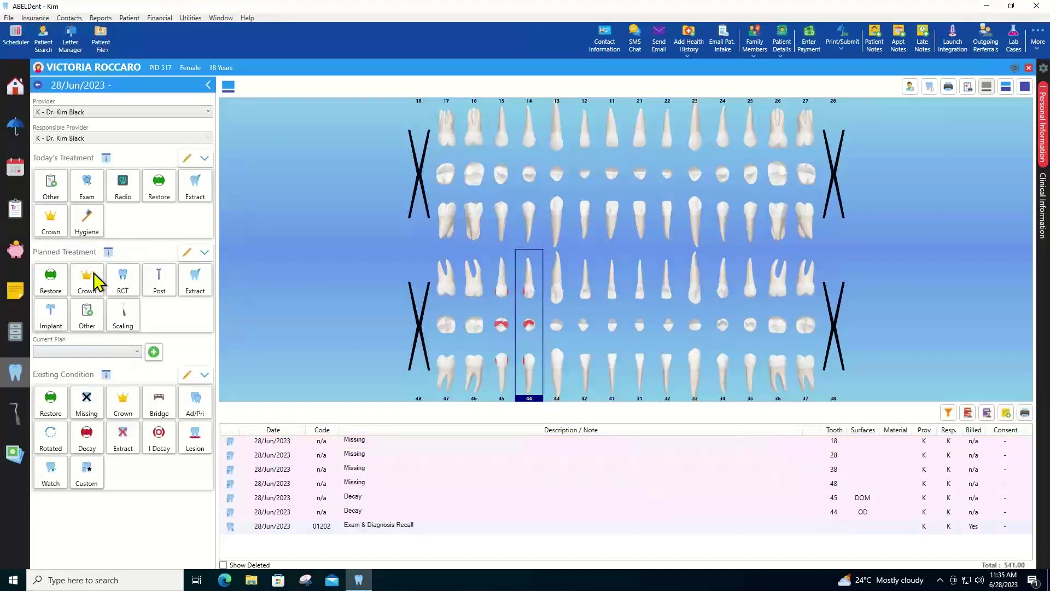
pyautogui.click(86, 225)
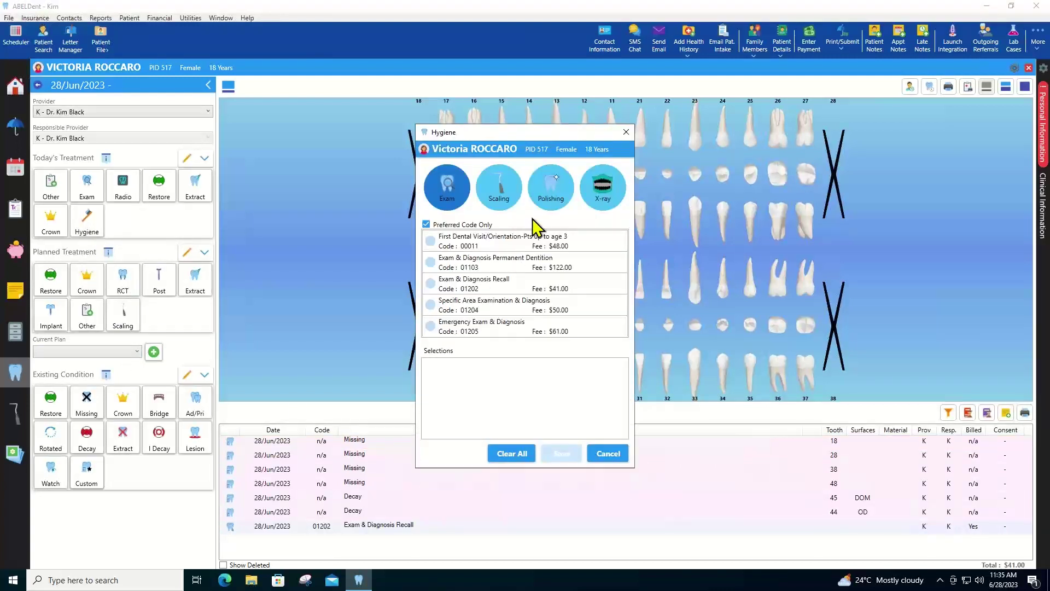
pyautogui.click(499, 192)
pyautogui.click(430, 283)
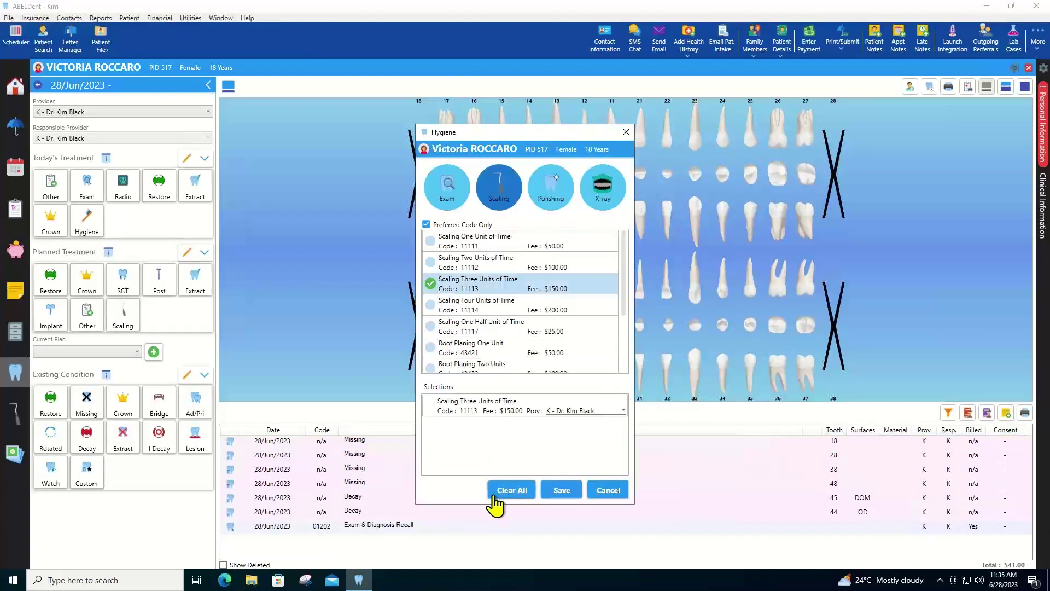
pyautogui.click(562, 495)
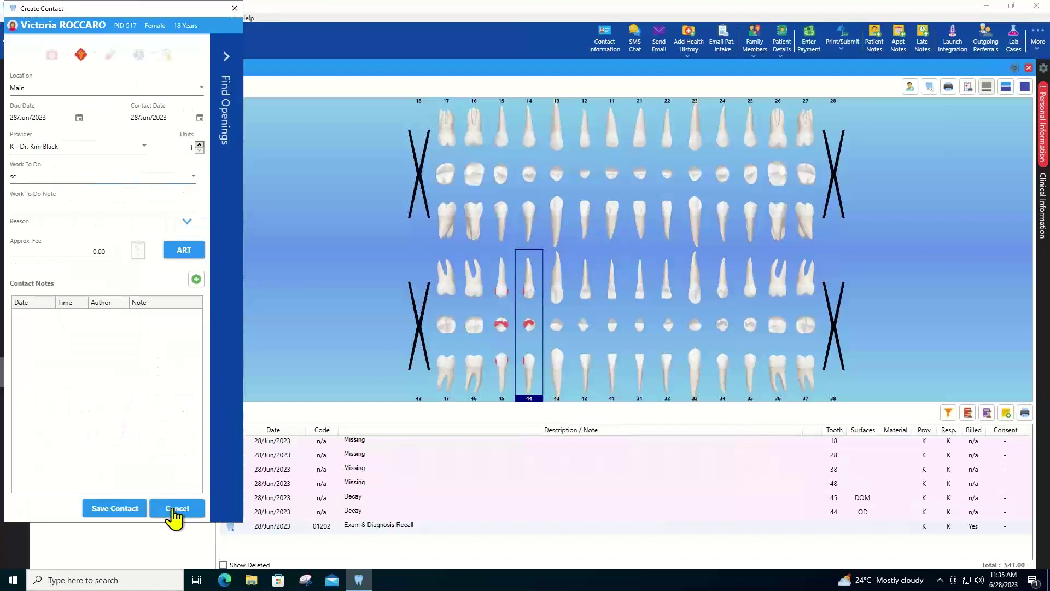
pyautogui.click(116, 509)
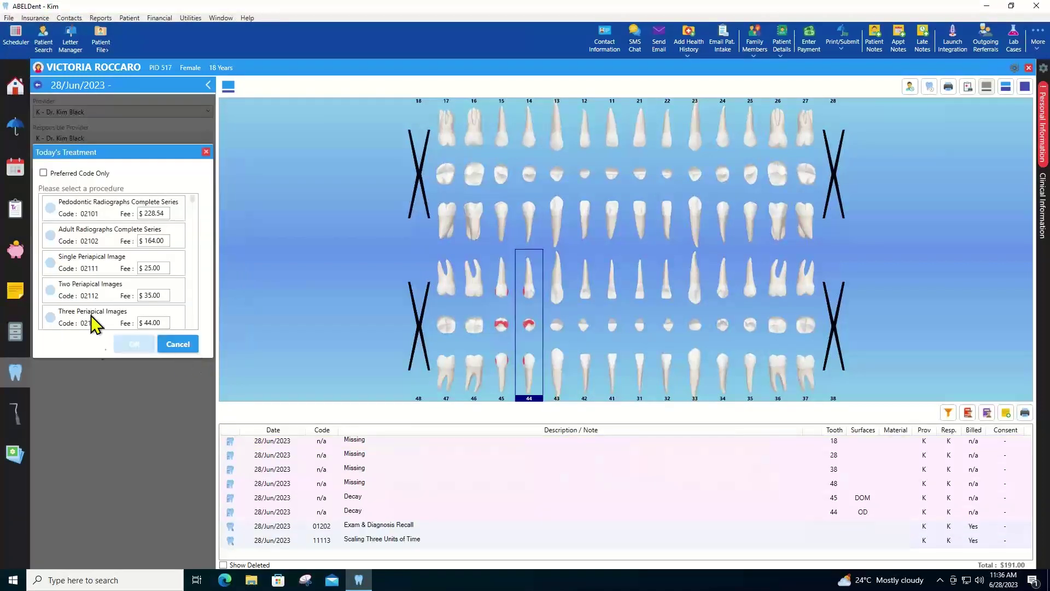
# - Check Four Bitewings Images (02144) in the radiography list and confirm it for today
pyautogui.scroll(-5, 92, 295)
pyautogui.scroll(-6, 91, 280)
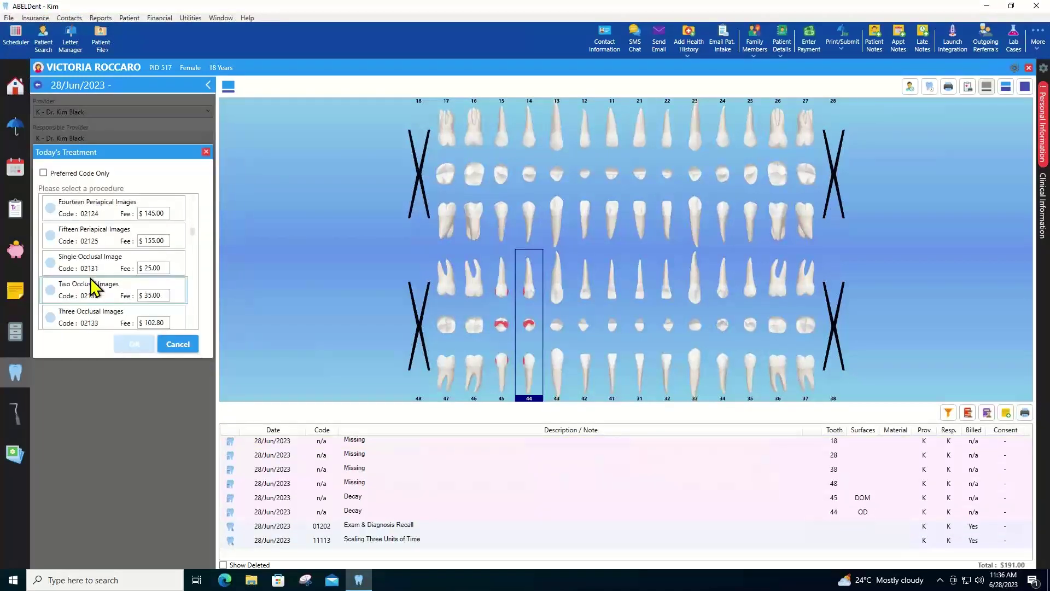
pyautogui.scroll(-5, 91, 287)
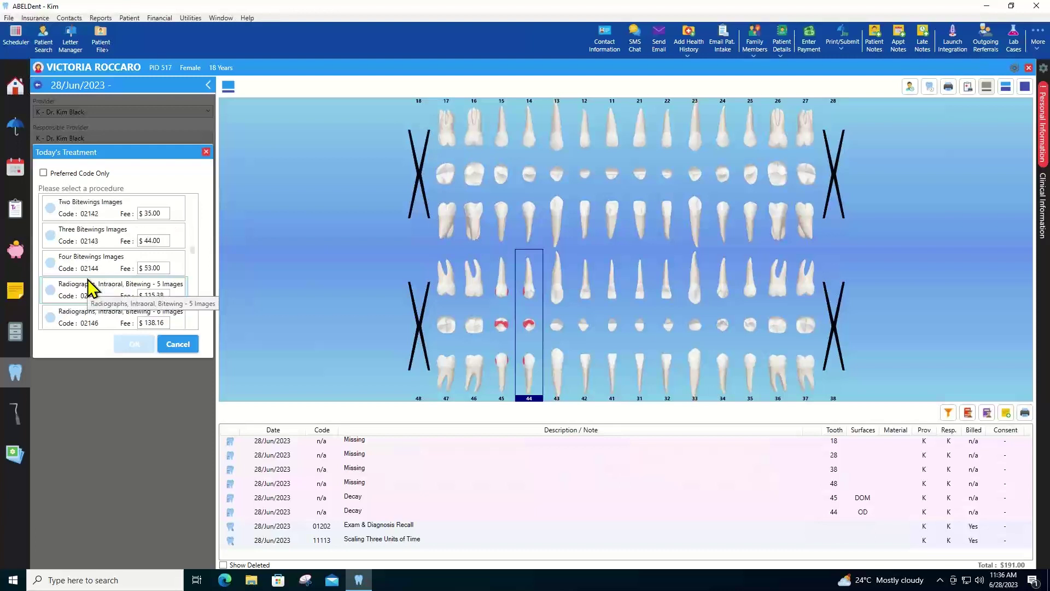
pyautogui.click(47, 262)
pyautogui.click(133, 349)
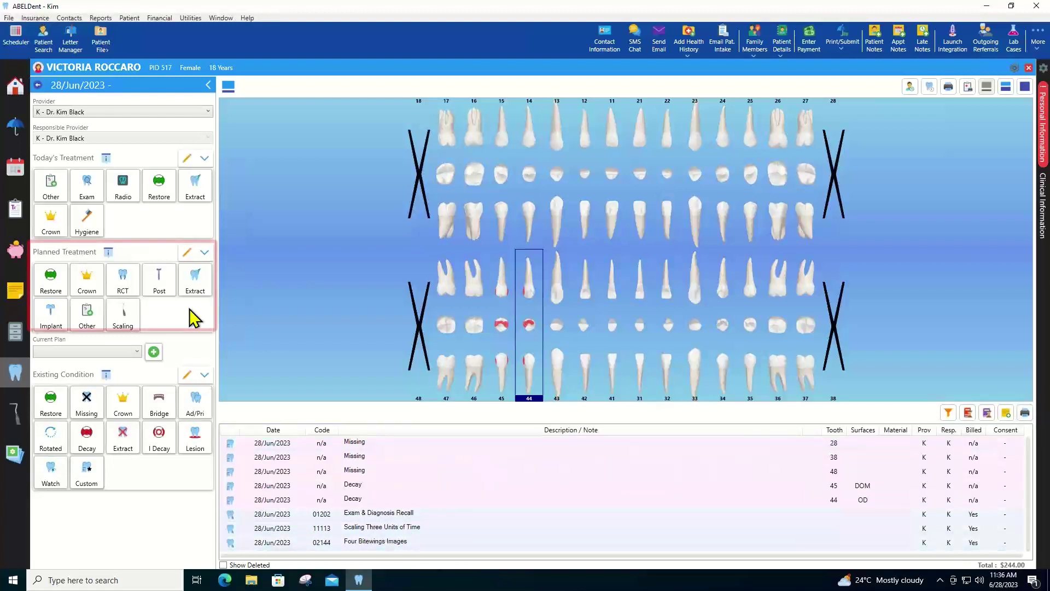
# - Plan procedure 23312 on tooth 44 and save it in a new plan named 'rest'
pyautogui.click(47, 297)
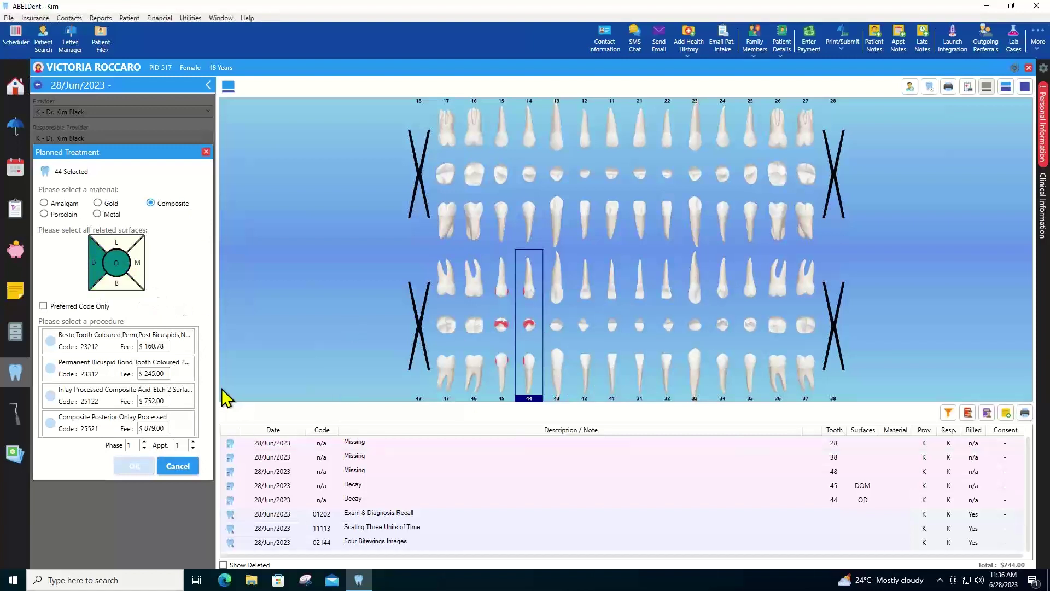
pyautogui.click(47, 370)
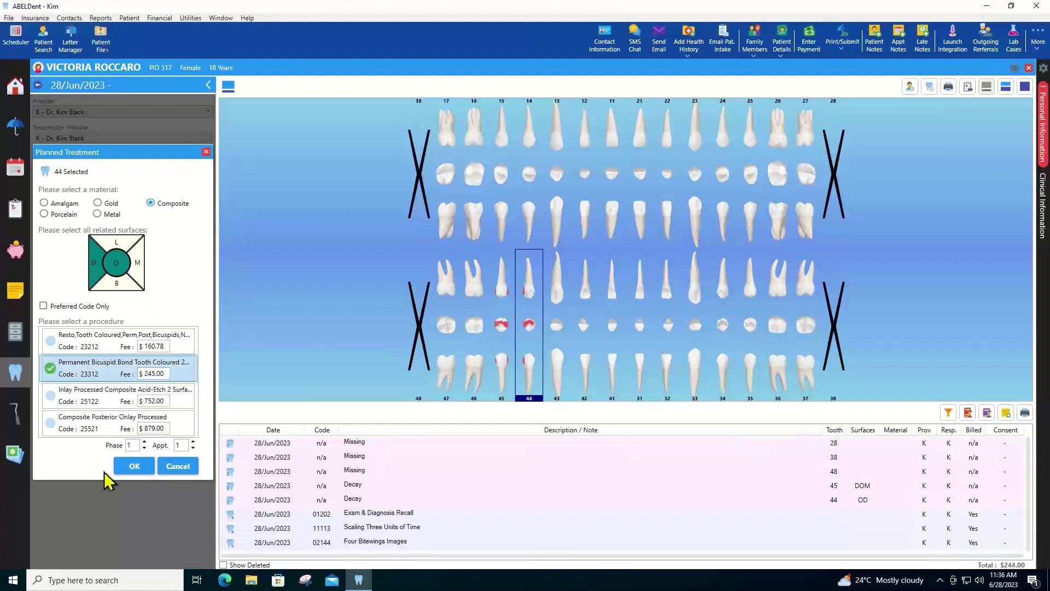
pyautogui.click(134, 466)
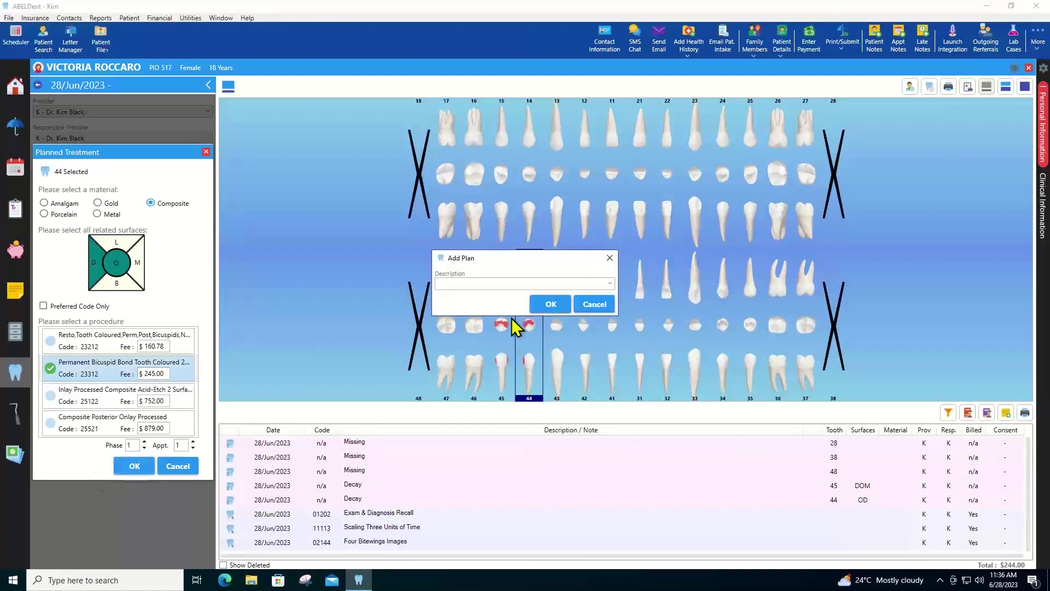
pyautogui.write('rest')
pyautogui.click(550, 304)
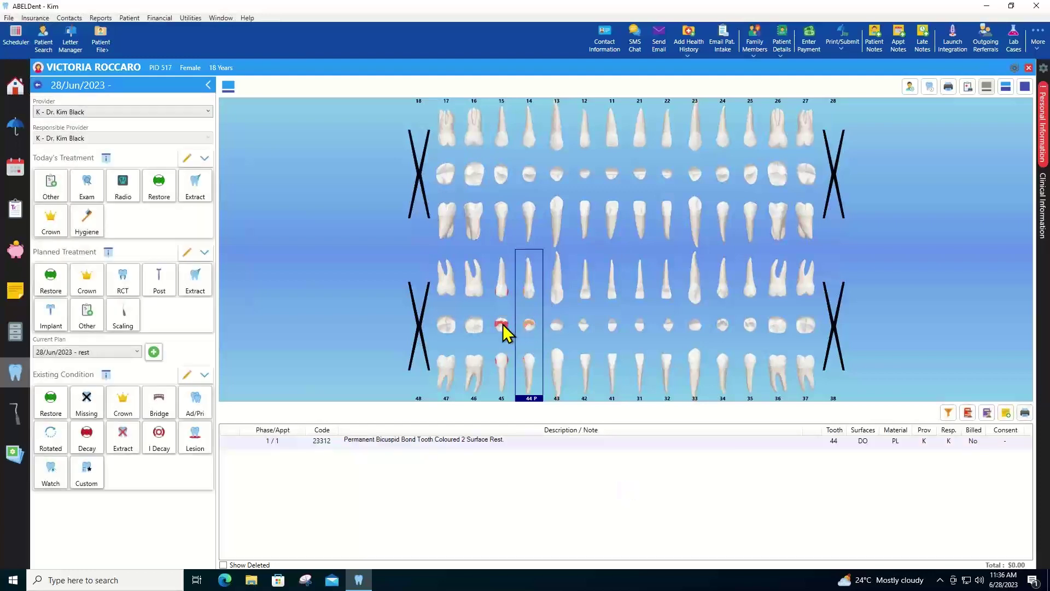
# - Add the three-surface bonded restoration 23313 on tooth 45 to the plan
pyautogui.click(503, 323)
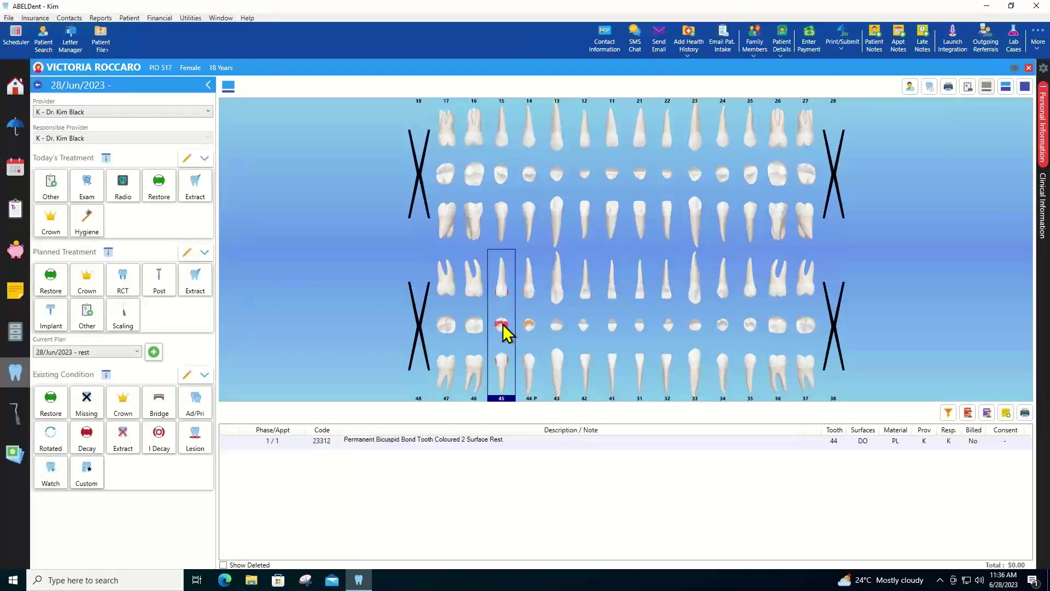
pyautogui.click(49, 285)
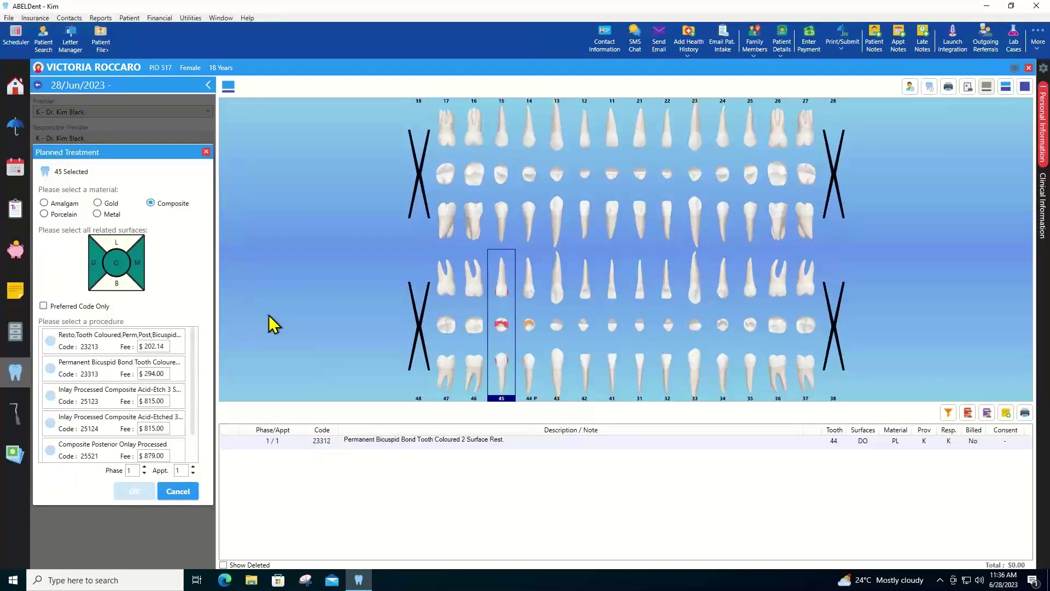
pyautogui.click(55, 370)
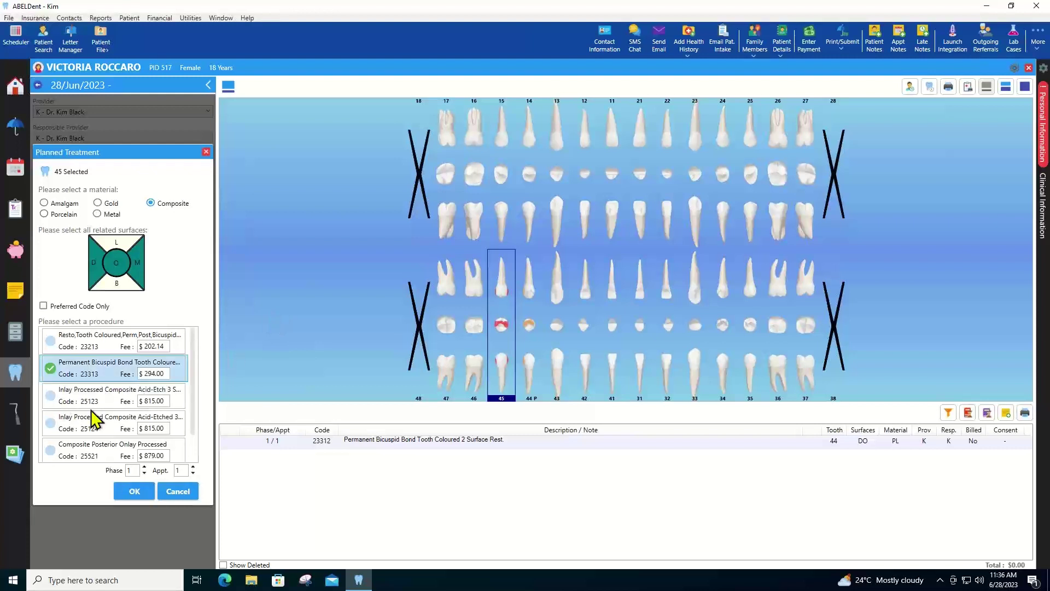
pyautogui.click(132, 491)
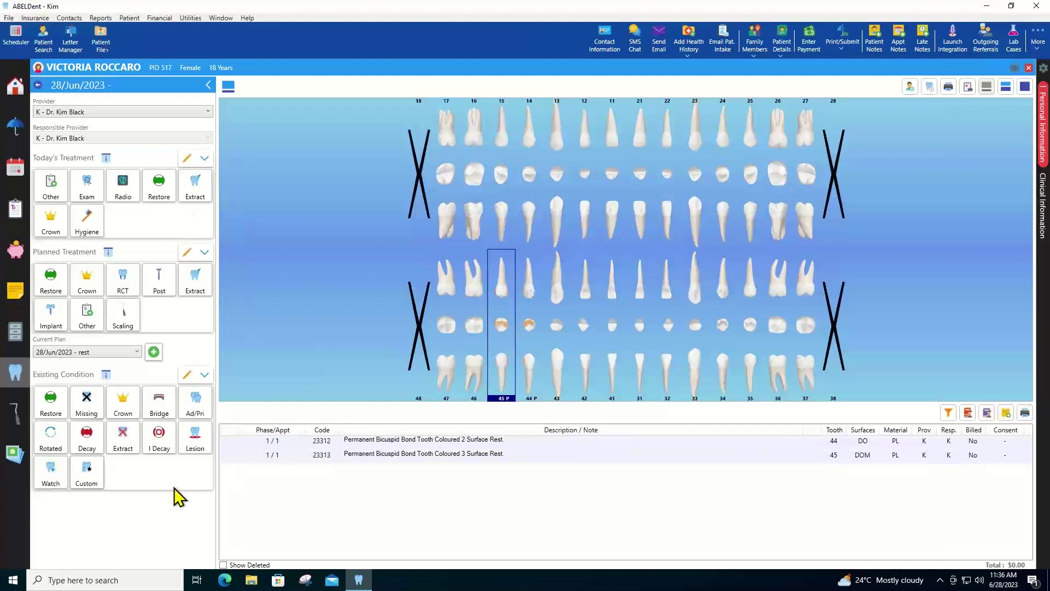
# - Return to clinical interactions and select the tooth 44 and tooth 45 treatment rows
pyautogui.click(37, 86)
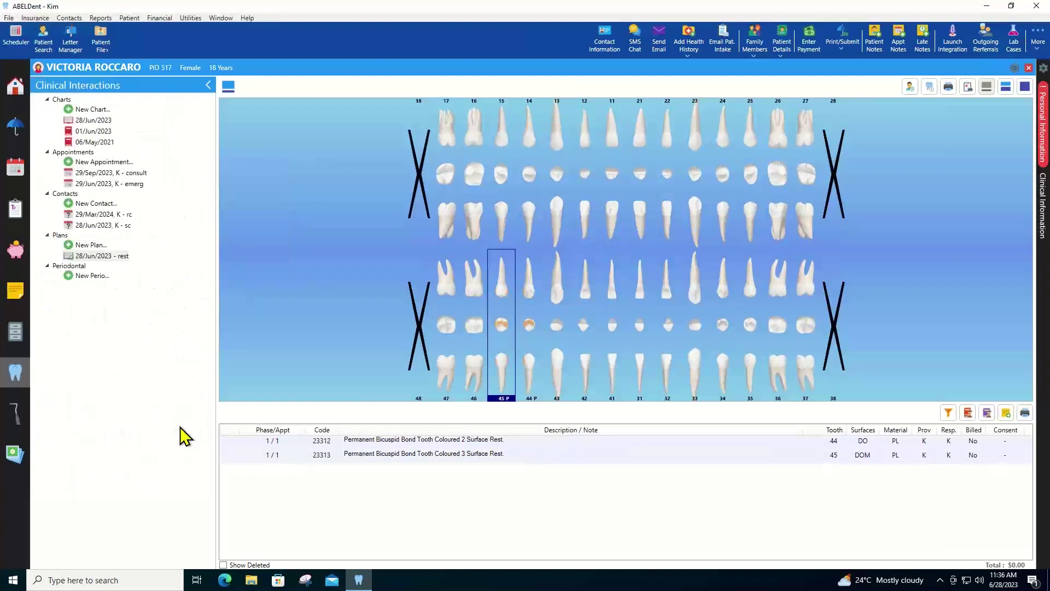
pyautogui.click(450, 441)
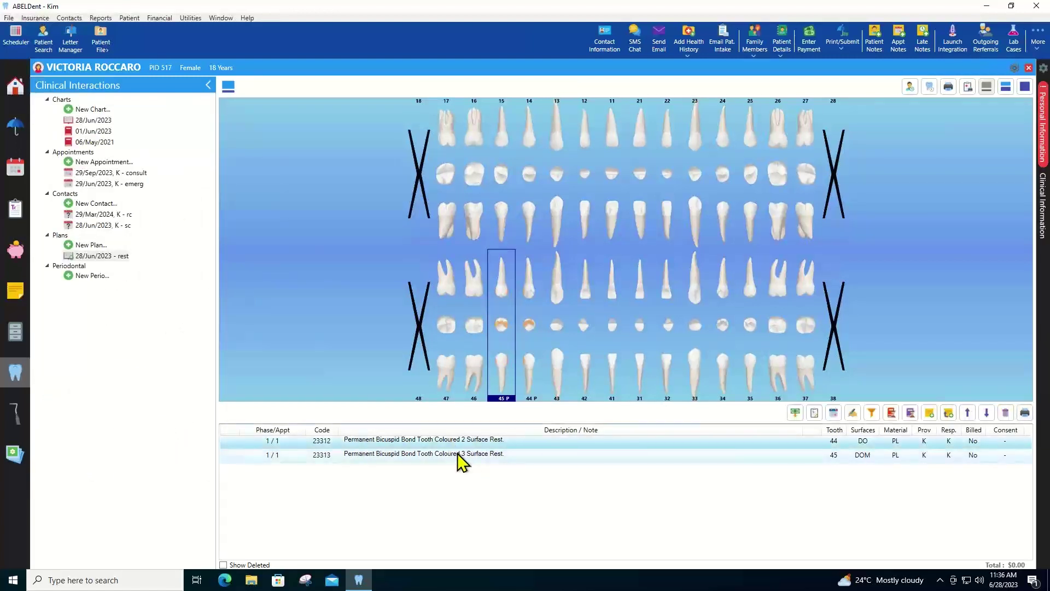
pyautogui.click(489, 453)
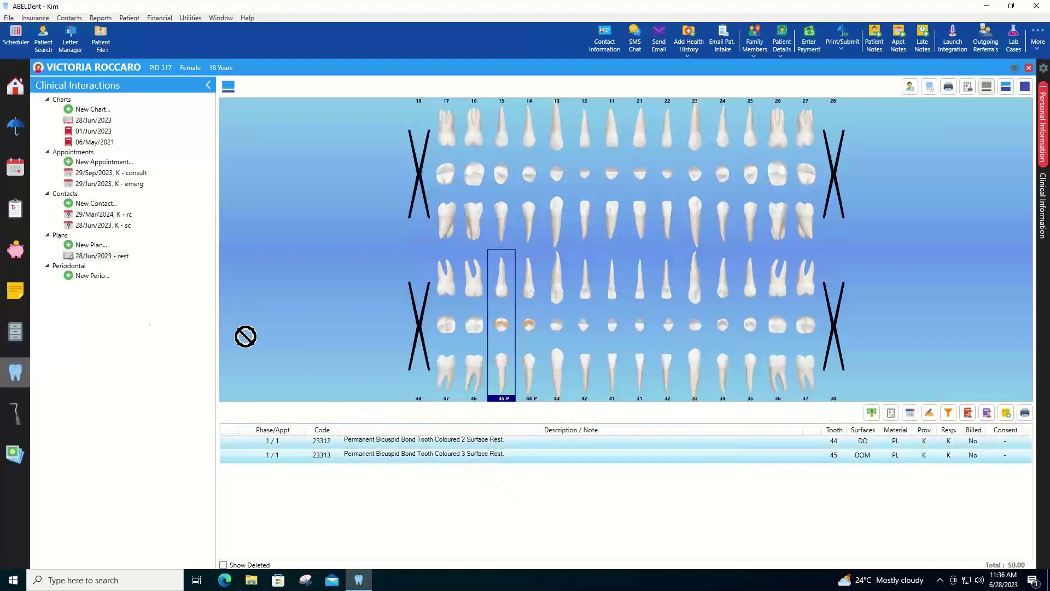
# - Save a new contact with work to do 'rest' due 18 July 2023, then reselect both planned treatments
pyautogui.click(102, 205)
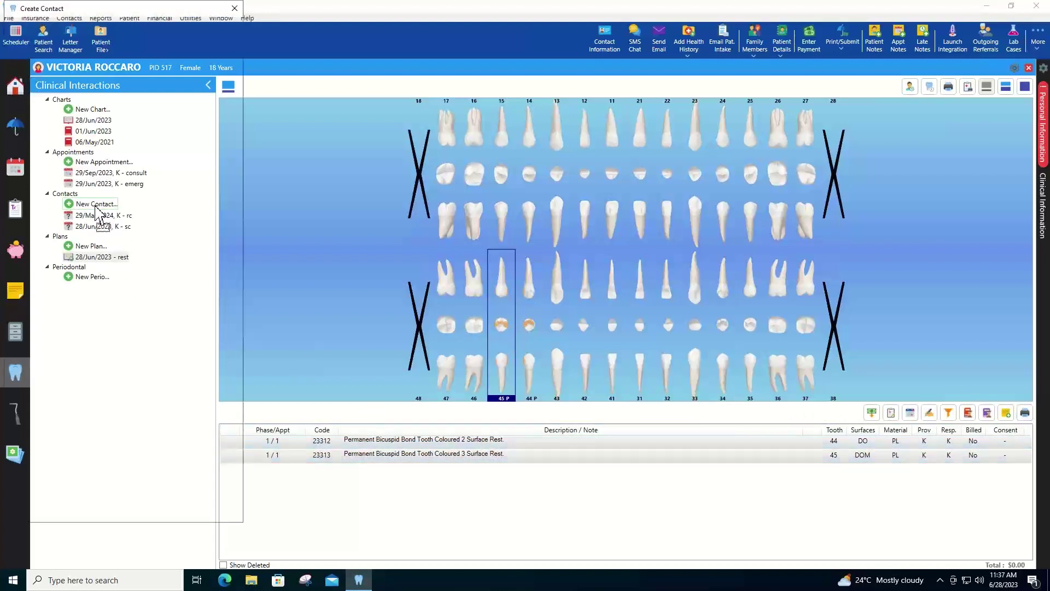
pyautogui.click(58, 176)
pyautogui.write('rest')
pyautogui.press('Tab')
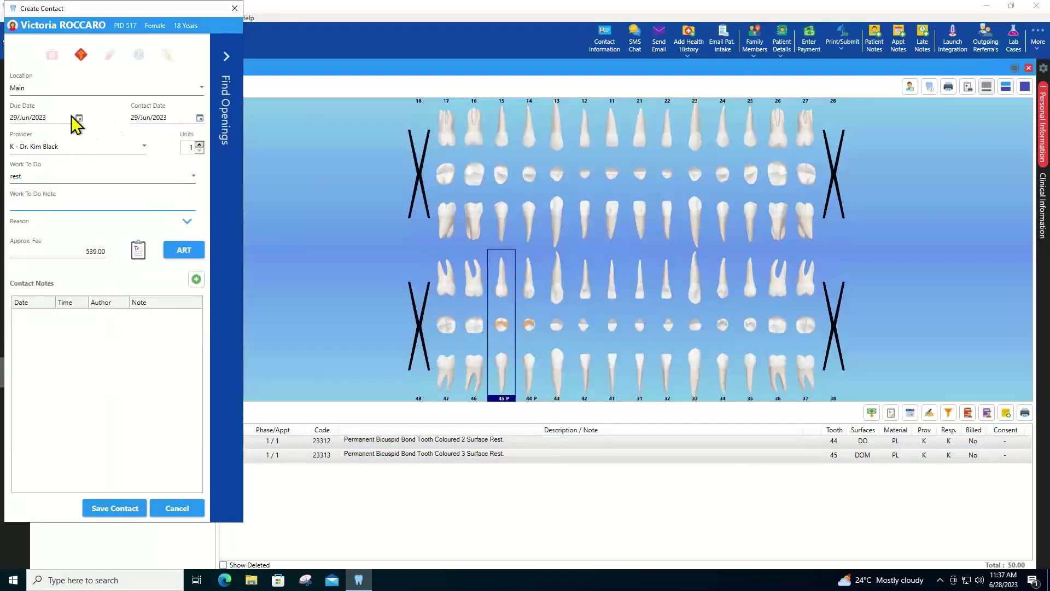
pyautogui.click(78, 117)
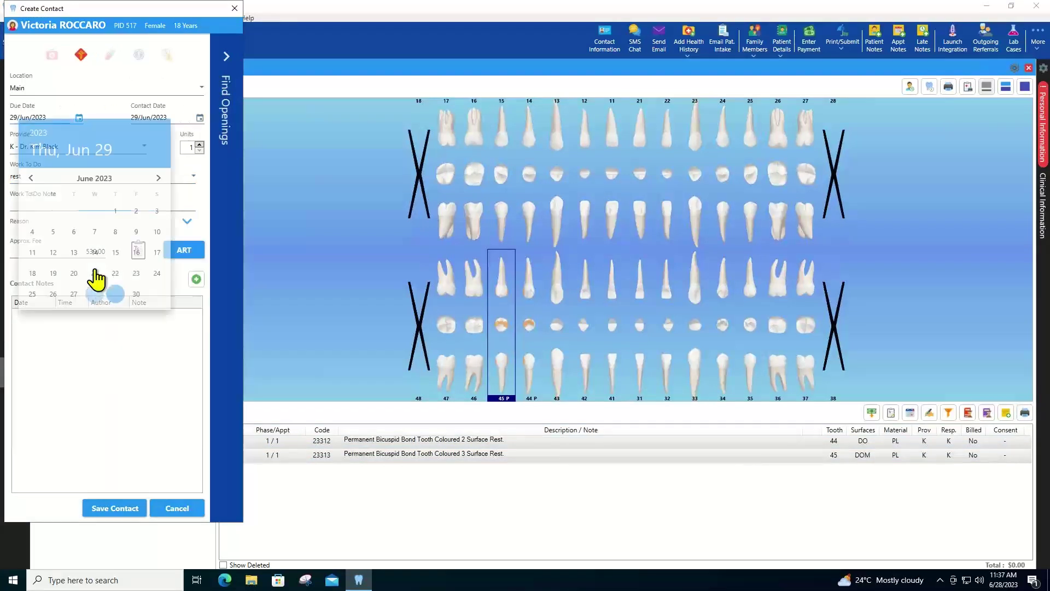
pyautogui.click(158, 178)
pyautogui.click(74, 274)
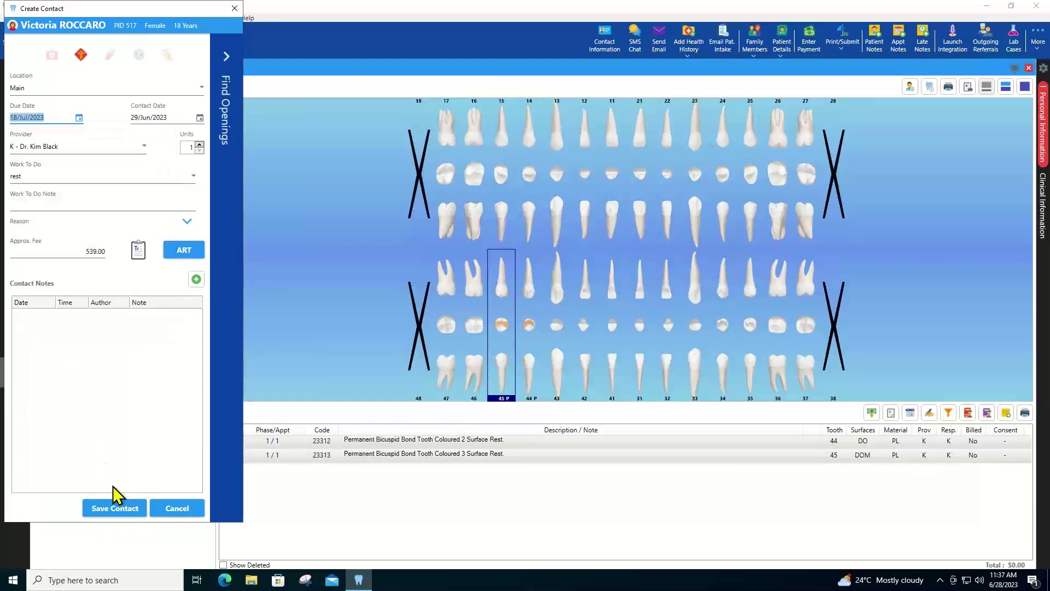
pyautogui.click(121, 509)
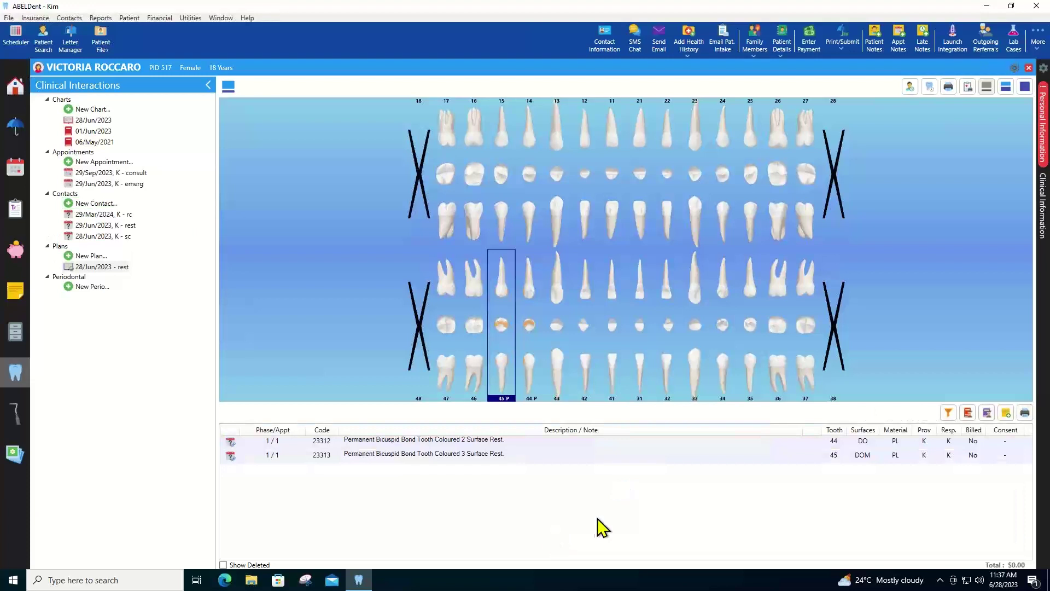
pyautogui.click(529, 446)
pyautogui.keyDown('shift'); pyautogui.click(528, 457); pyautogui.keyUp('shift')
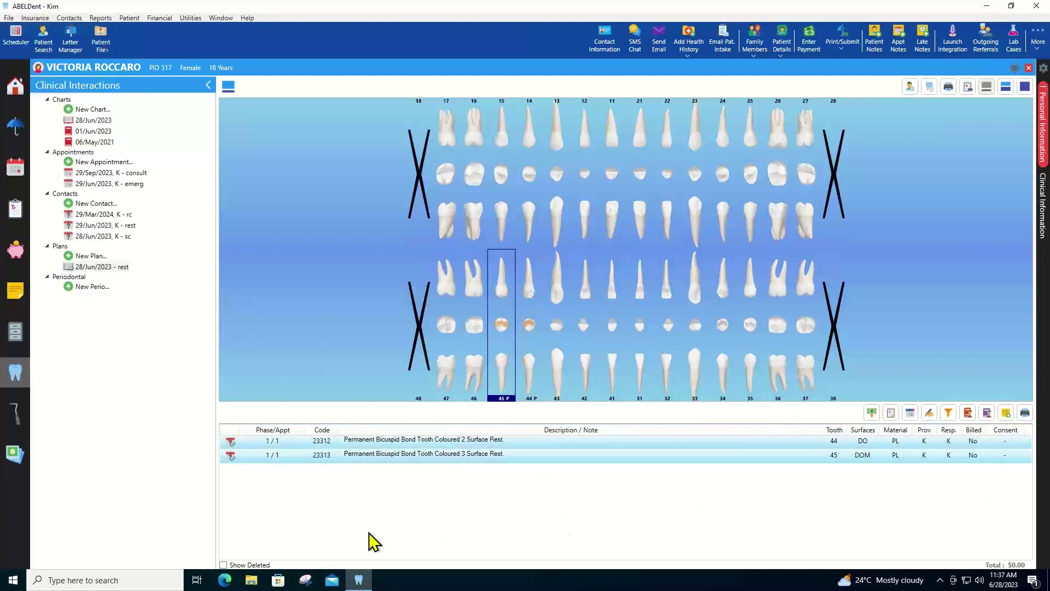
# - Add a note with templates set to (All Categories) and begin typing 'fr' in the editor
pyautogui.click(1005, 414)
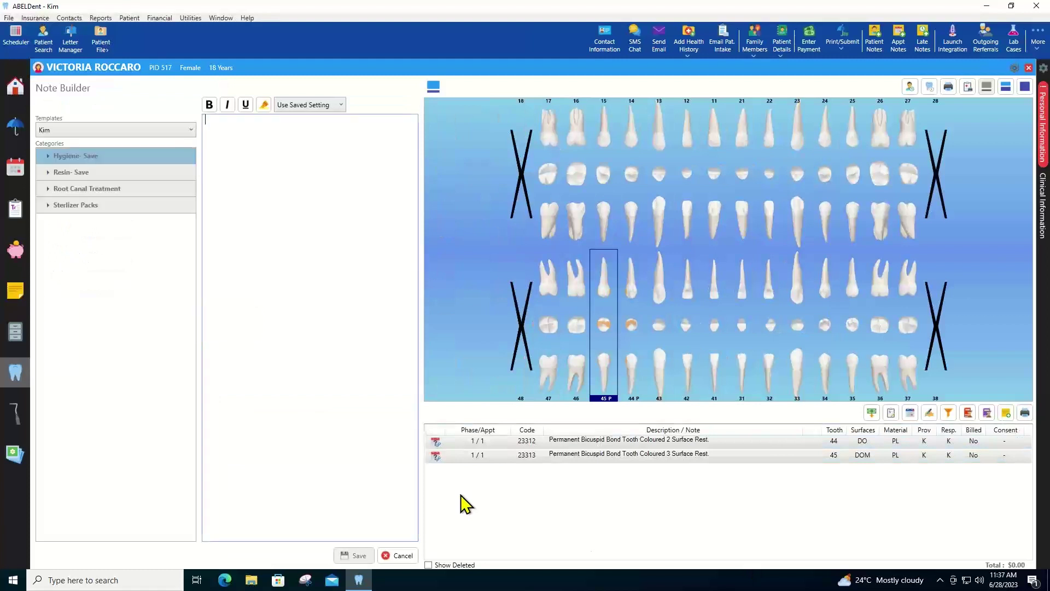
pyautogui.click(79, 130)
pyautogui.click(81, 144)
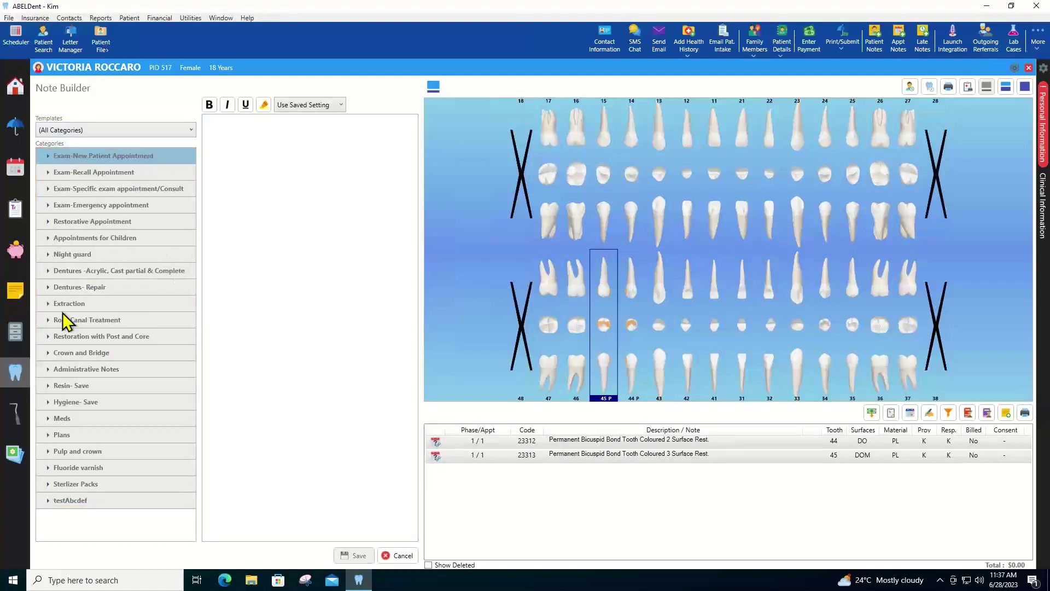
pyautogui.click(225, 196)
pyautogui.write('fr')
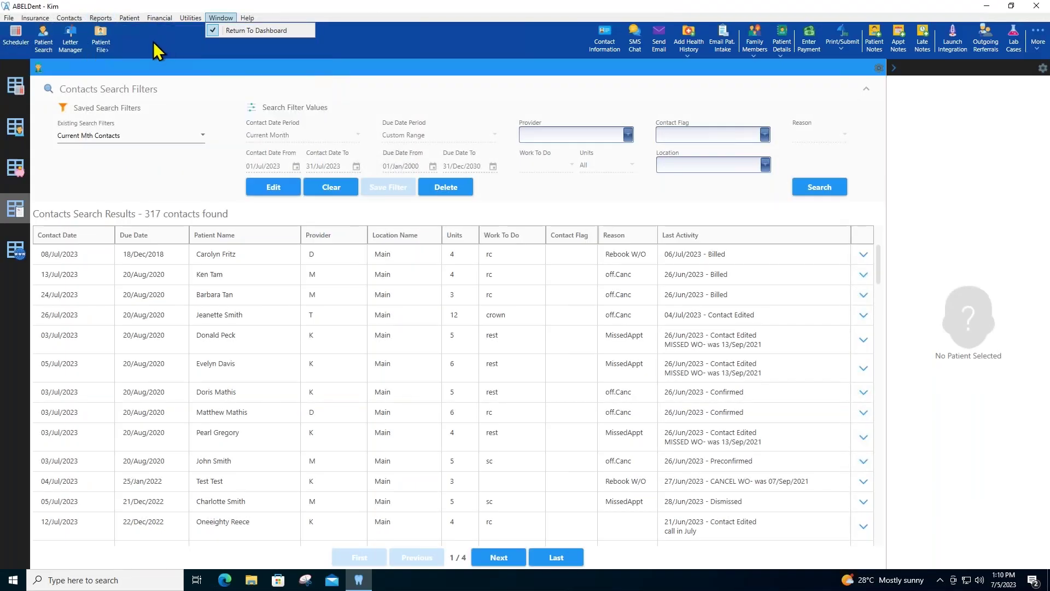
# - Browse the Reports submenus, choose Financial > Production, and pick 1 July 2023 as the start date
pyautogui.click(100, 18)
pyautogui.moveTo(100, 40)
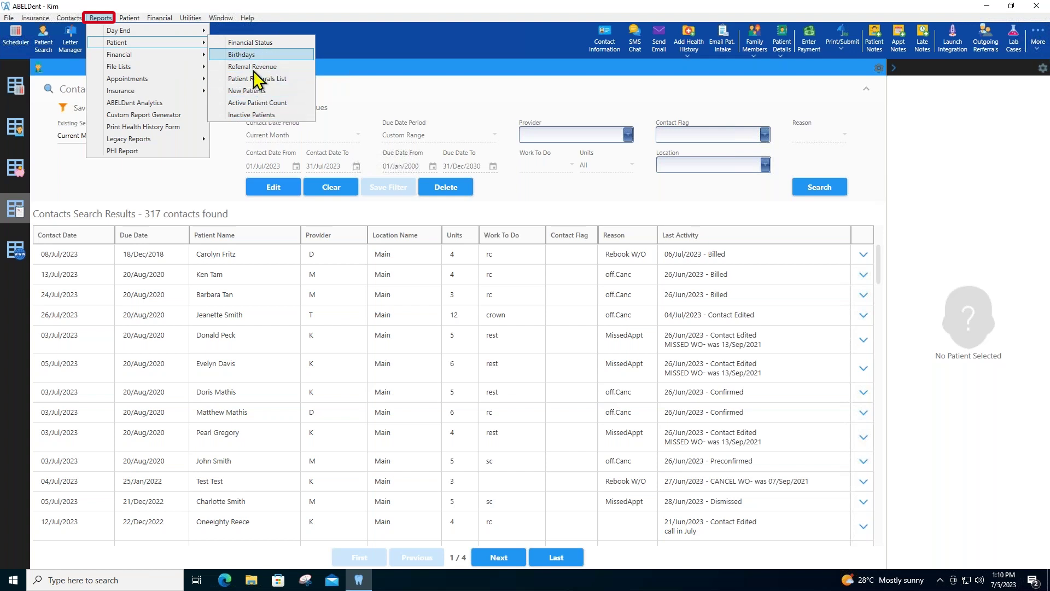
pyautogui.moveTo(141, 55)
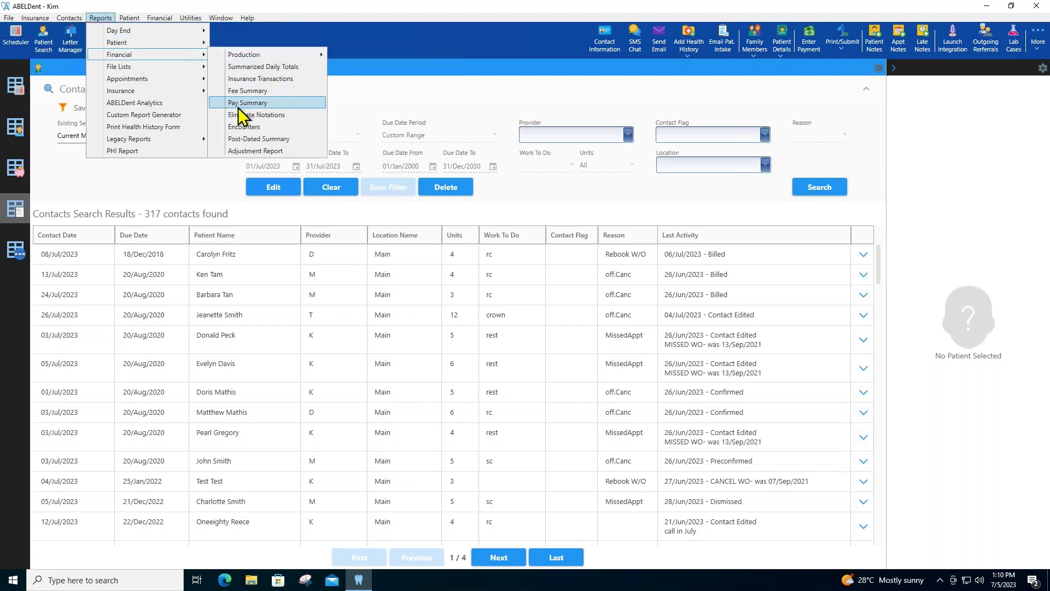
pyautogui.moveTo(140, 87)
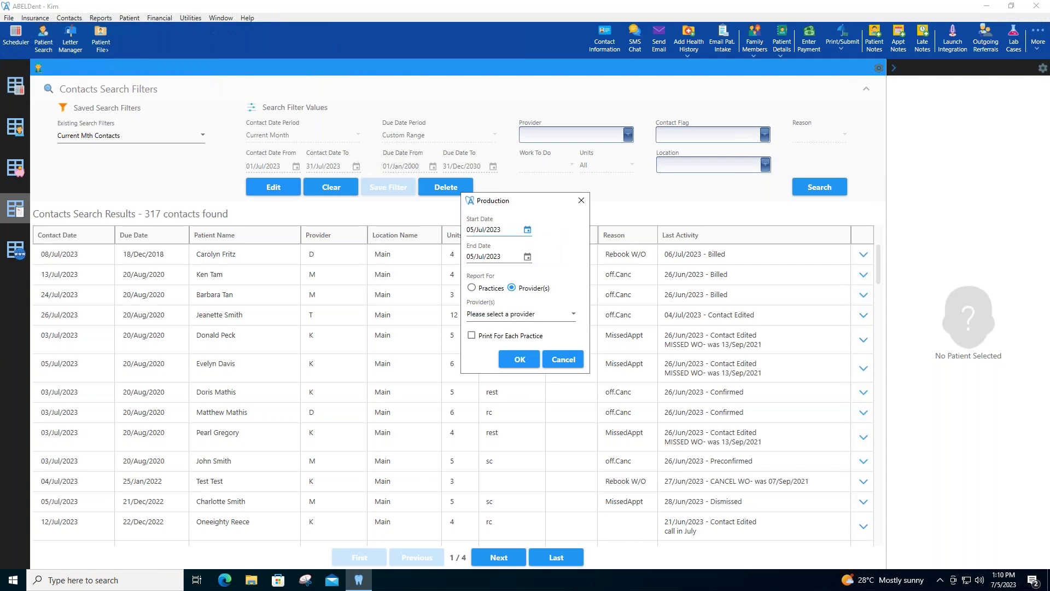
pyautogui.click(527, 230)
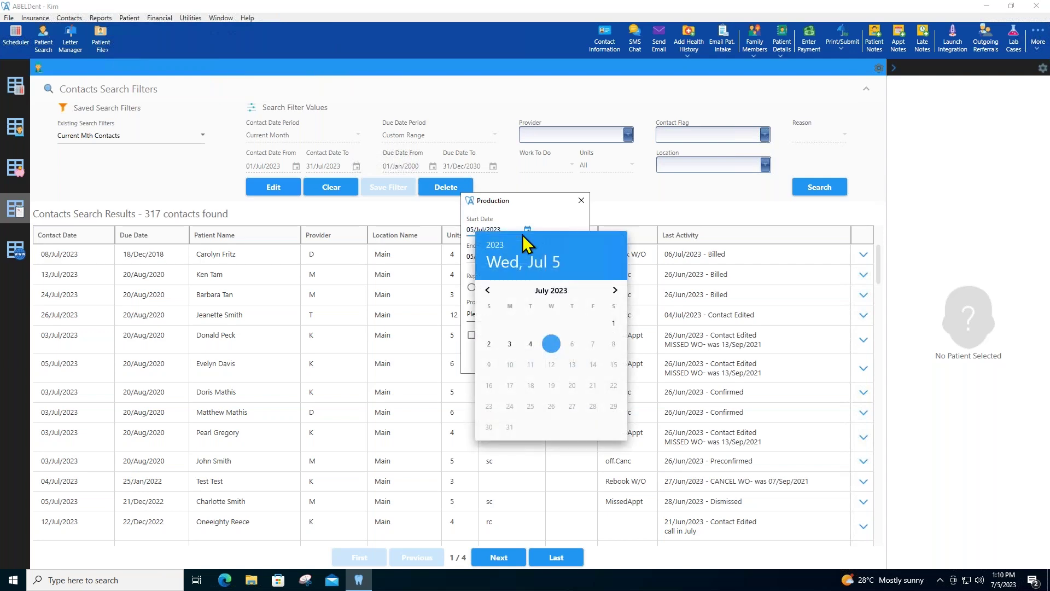
pyautogui.click(613, 324)
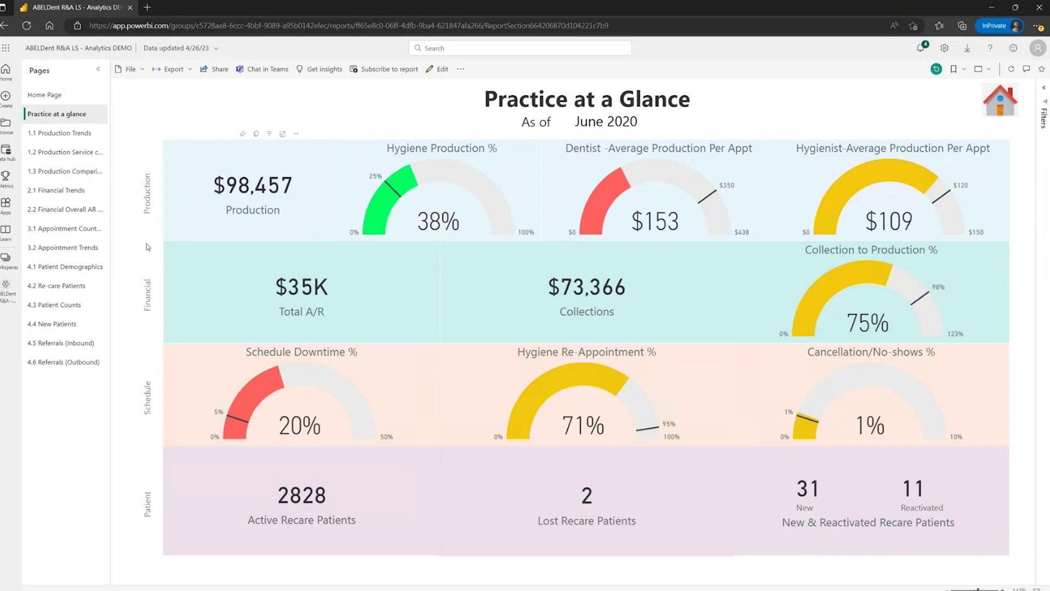
# - Step through the 1.1 Production Trends, 2.1 Financial Trends, 3.2 Appointment Trends and 4.3 Patient Counts pages
pyautogui.click(82, 134)
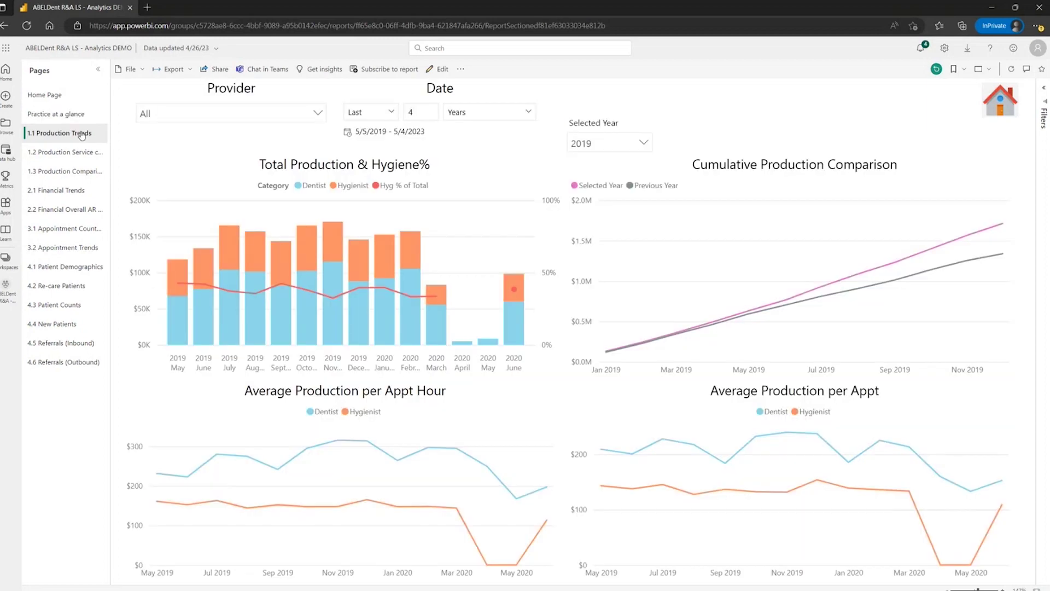
pyautogui.click(87, 190)
pyautogui.click(80, 248)
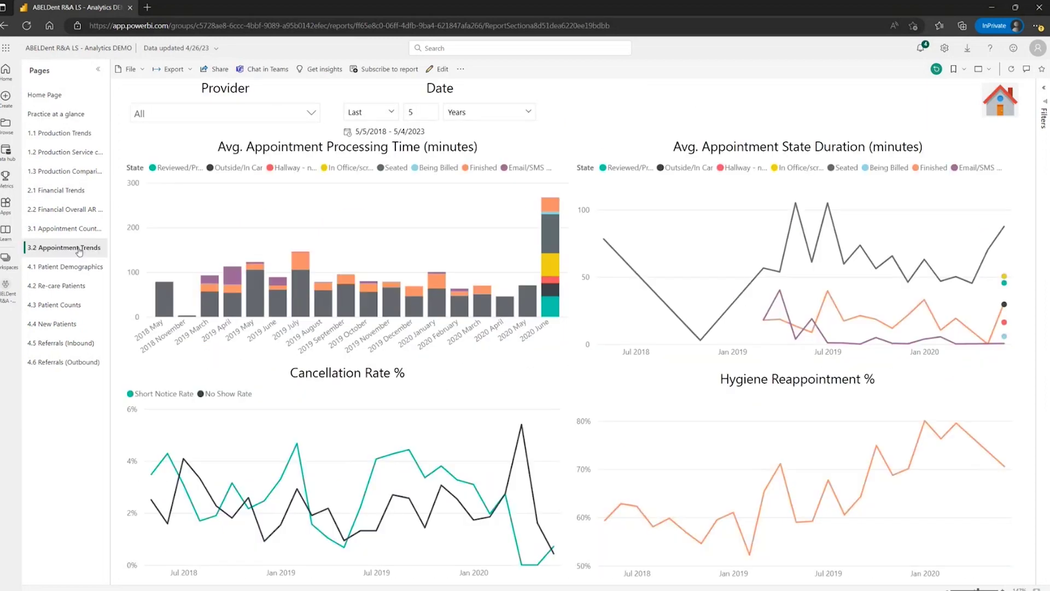
pyautogui.click(65, 308)
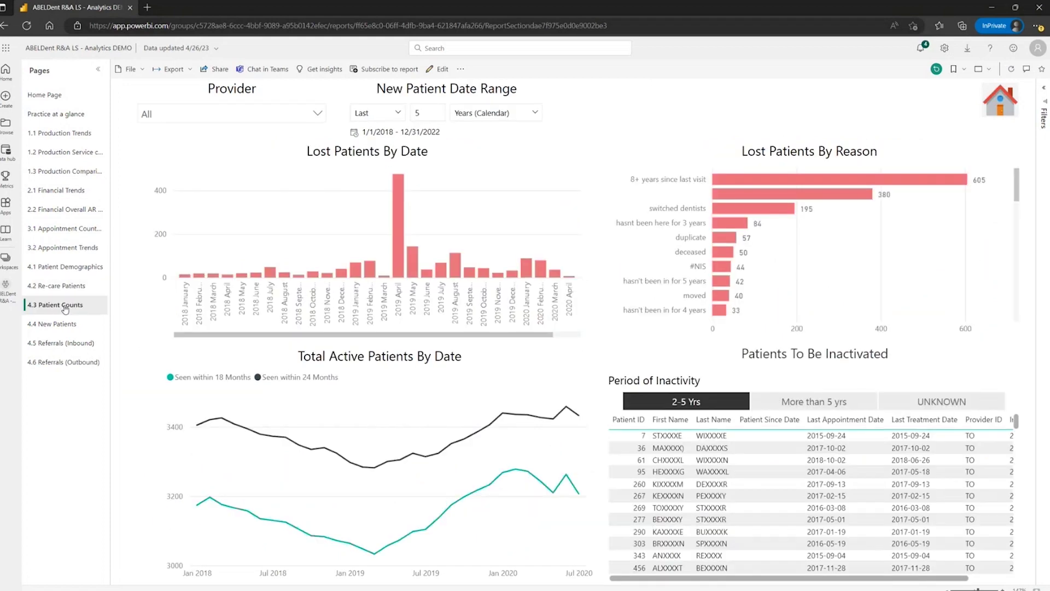